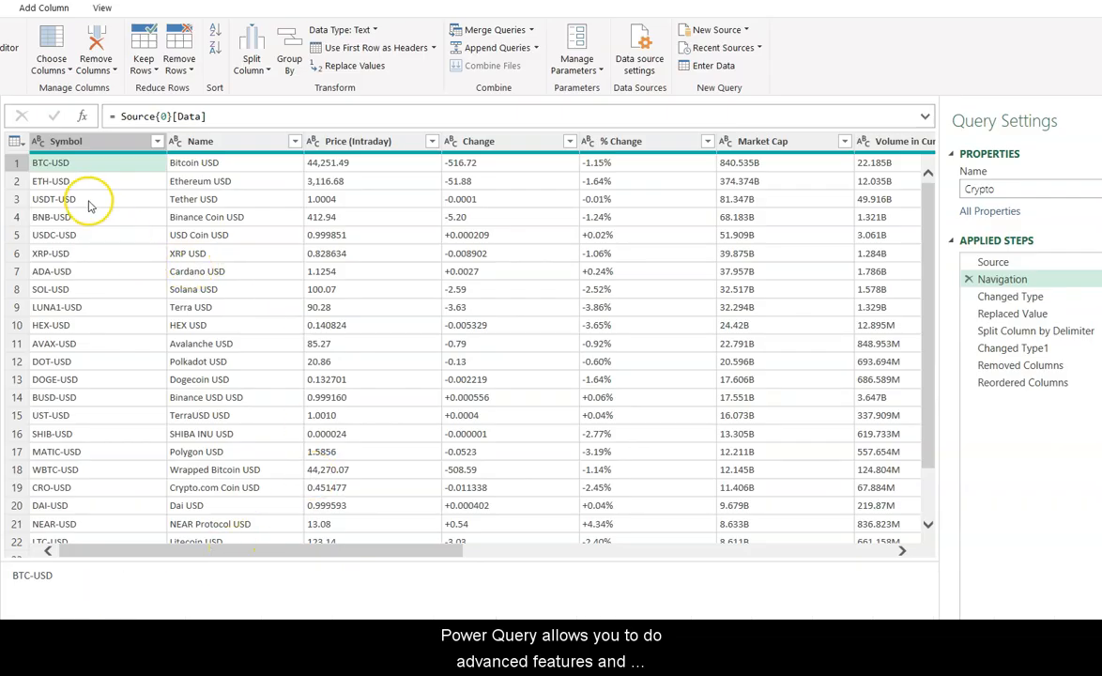
click(88, 202)
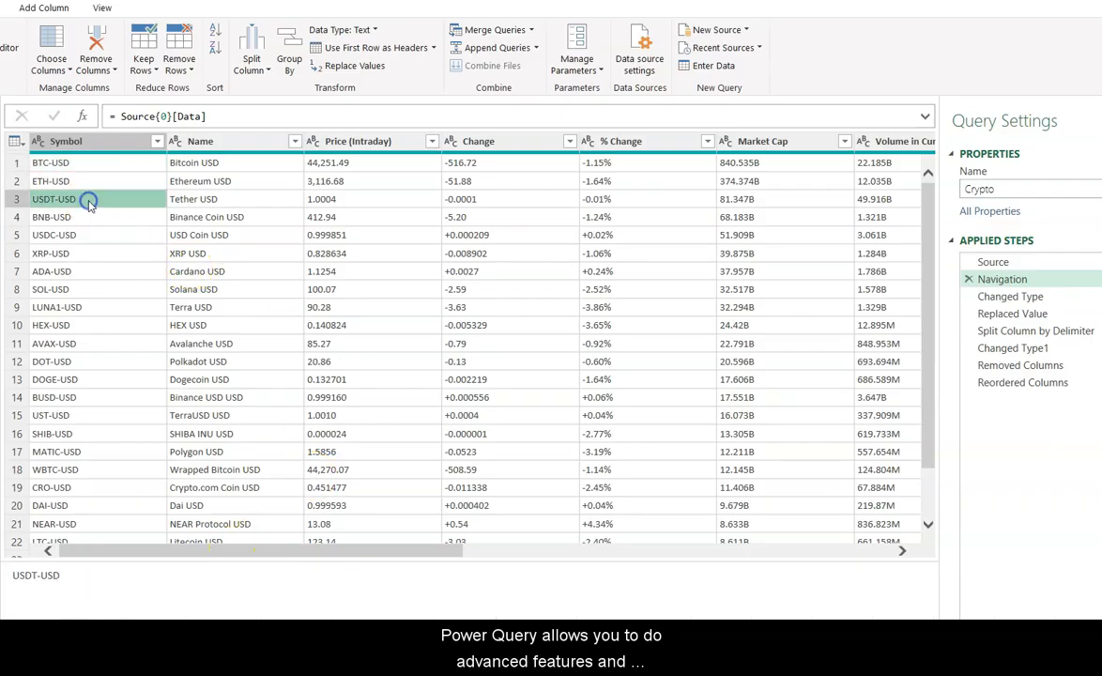
click(502, 143)
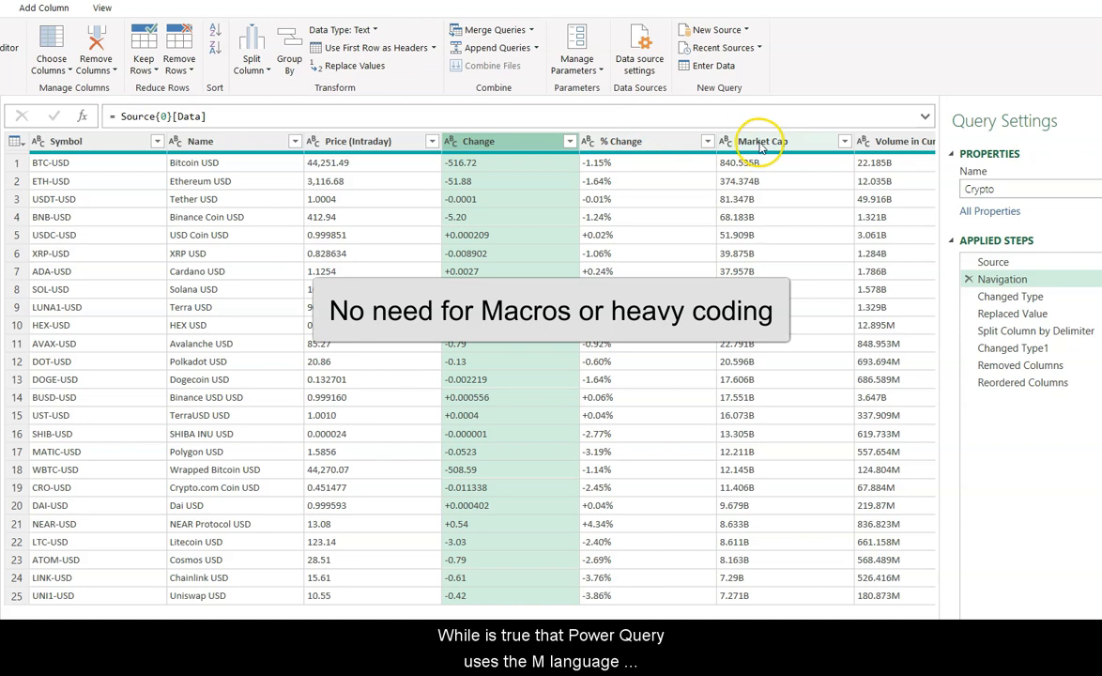
click(1032, 296)
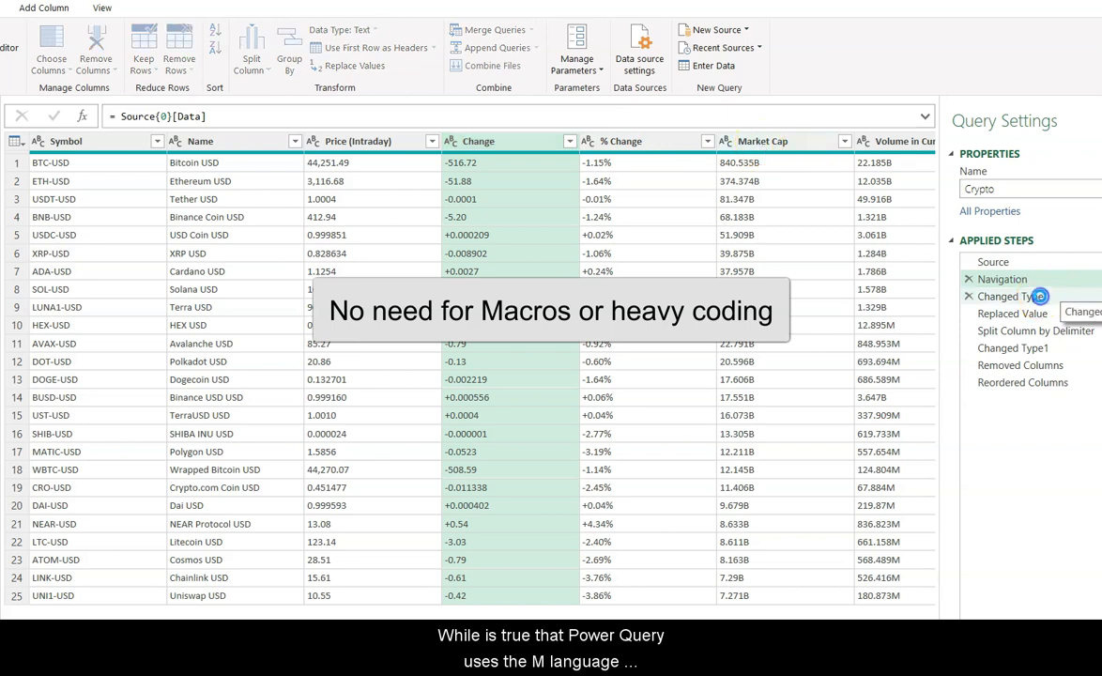
click(996, 280)
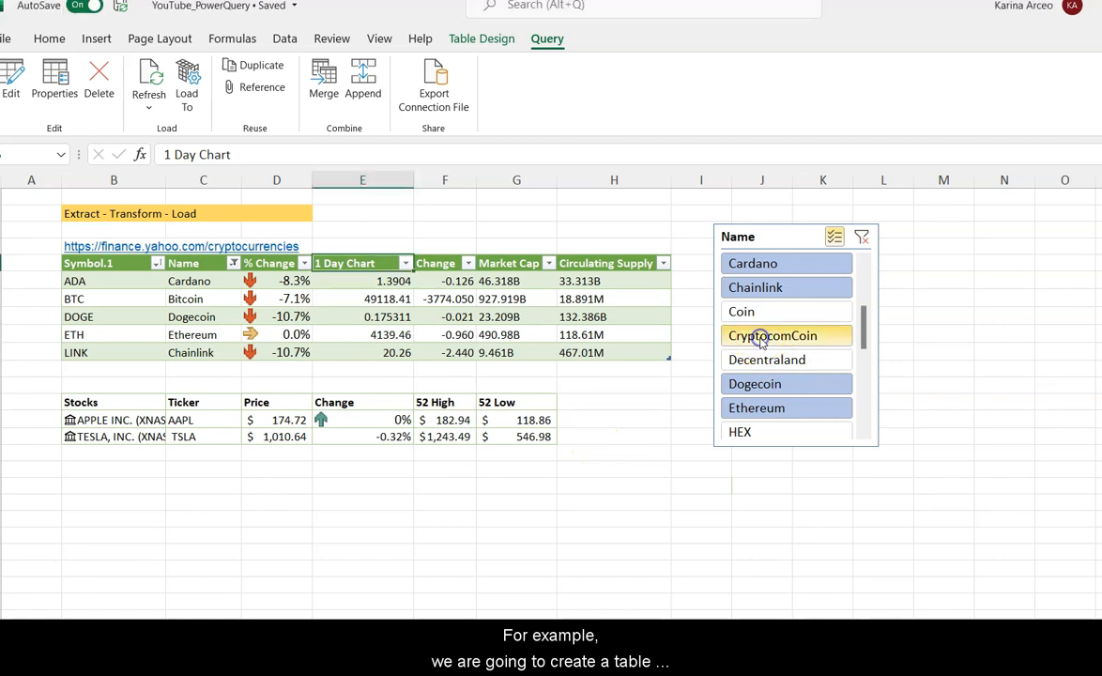
Add CryptocomCoin and Litecoin to the coins selected in the crypto table's Name slicer
click(760, 340)
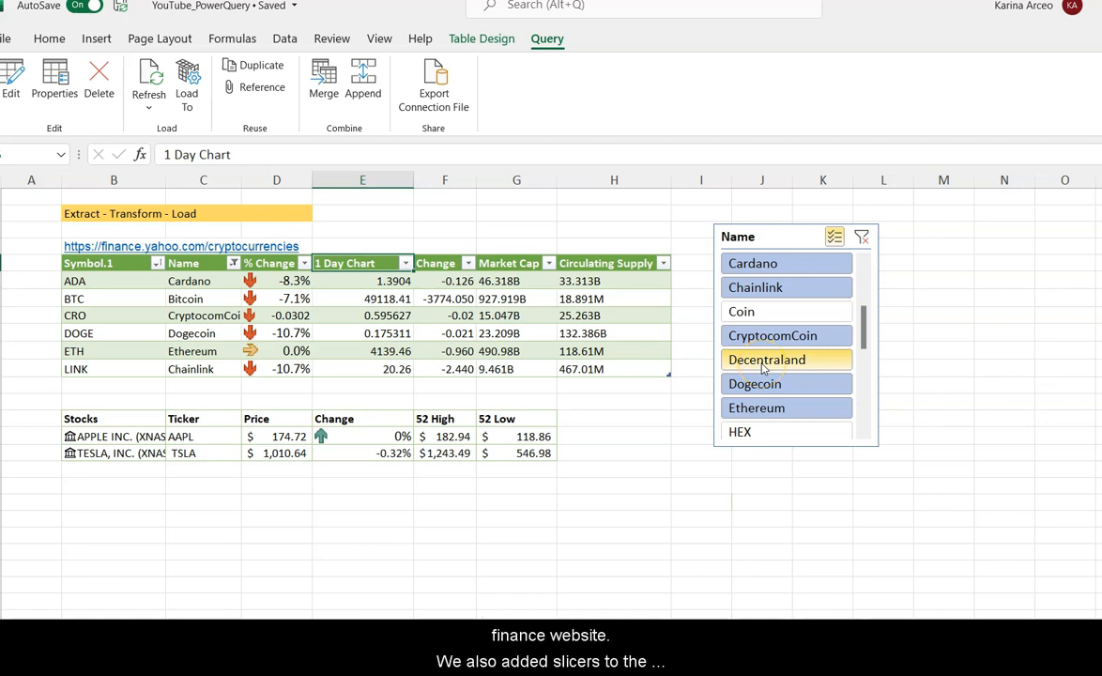
drag(864, 344, 863, 365)
click(800, 409)
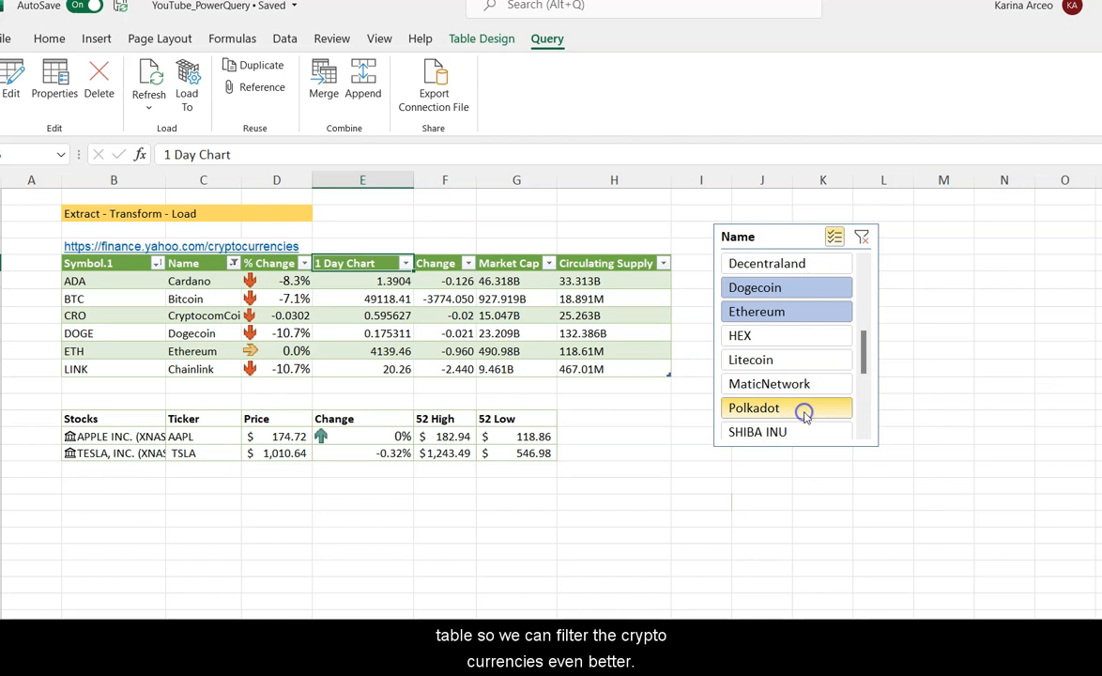
click(788, 361)
click(780, 411)
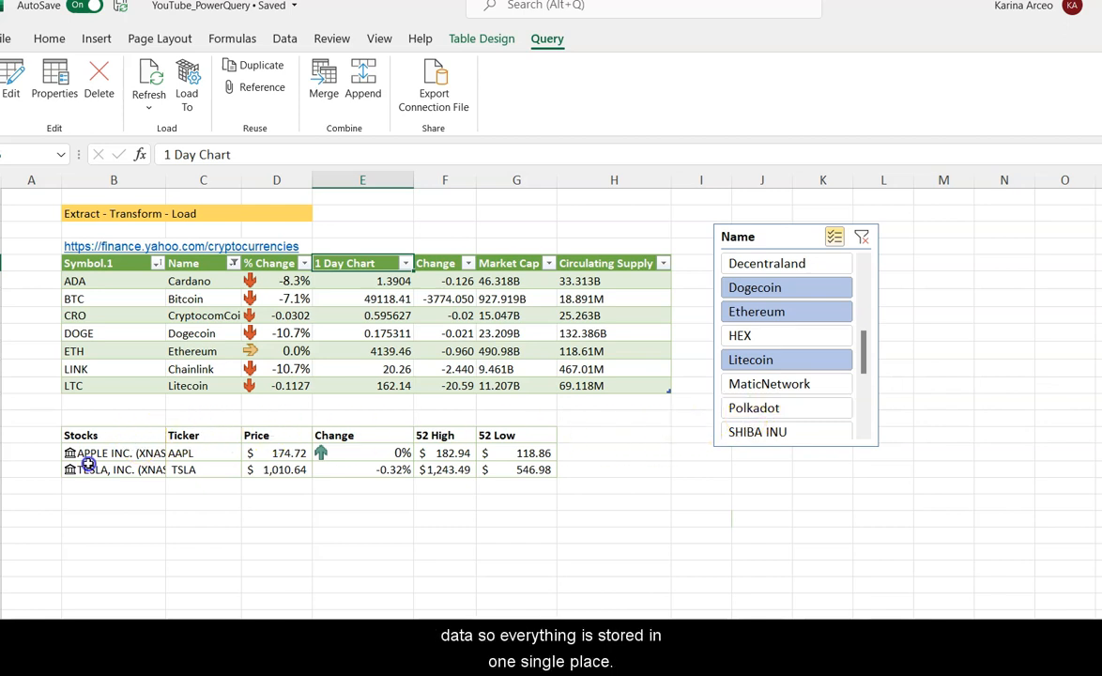
click(104, 437)
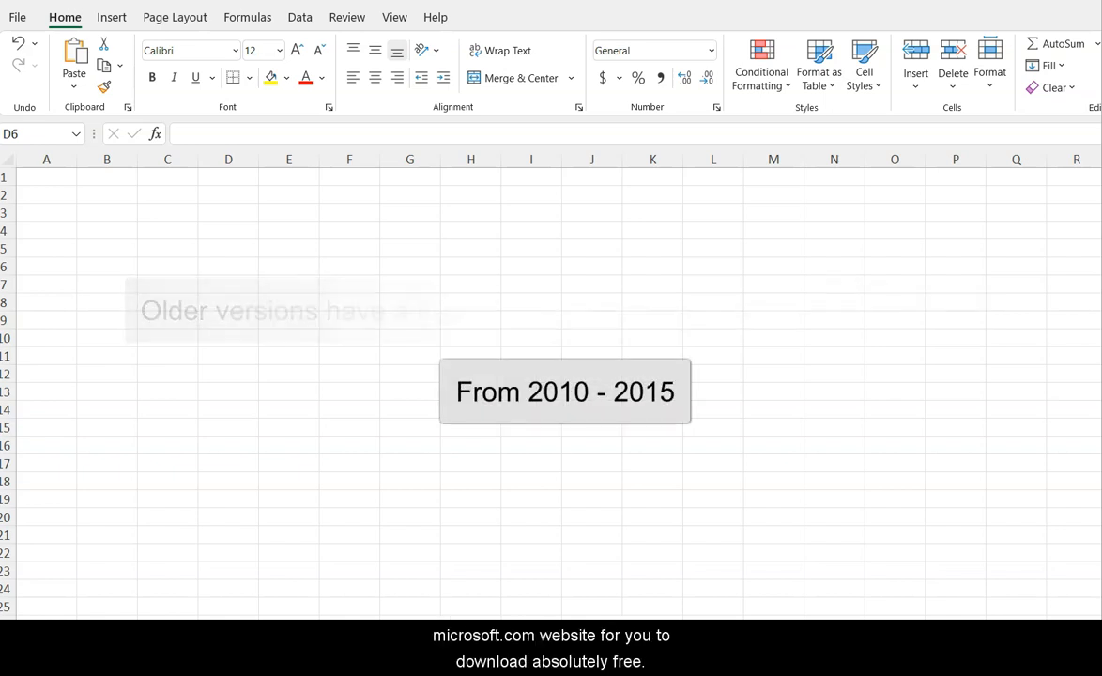
click(301, 24)
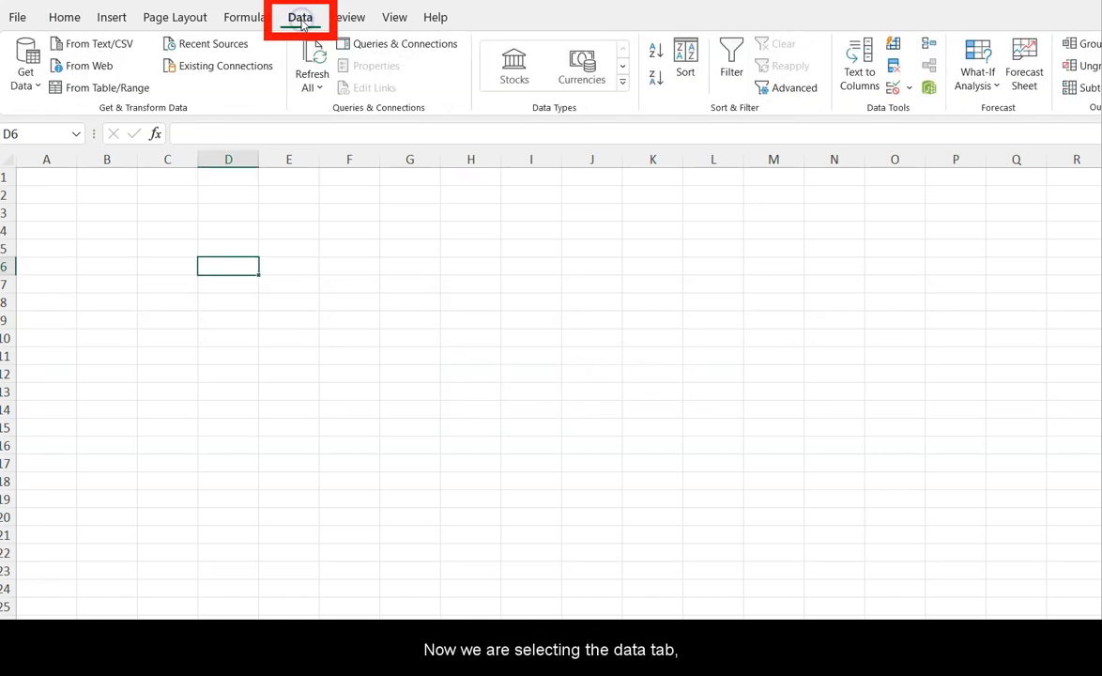
click(29, 79)
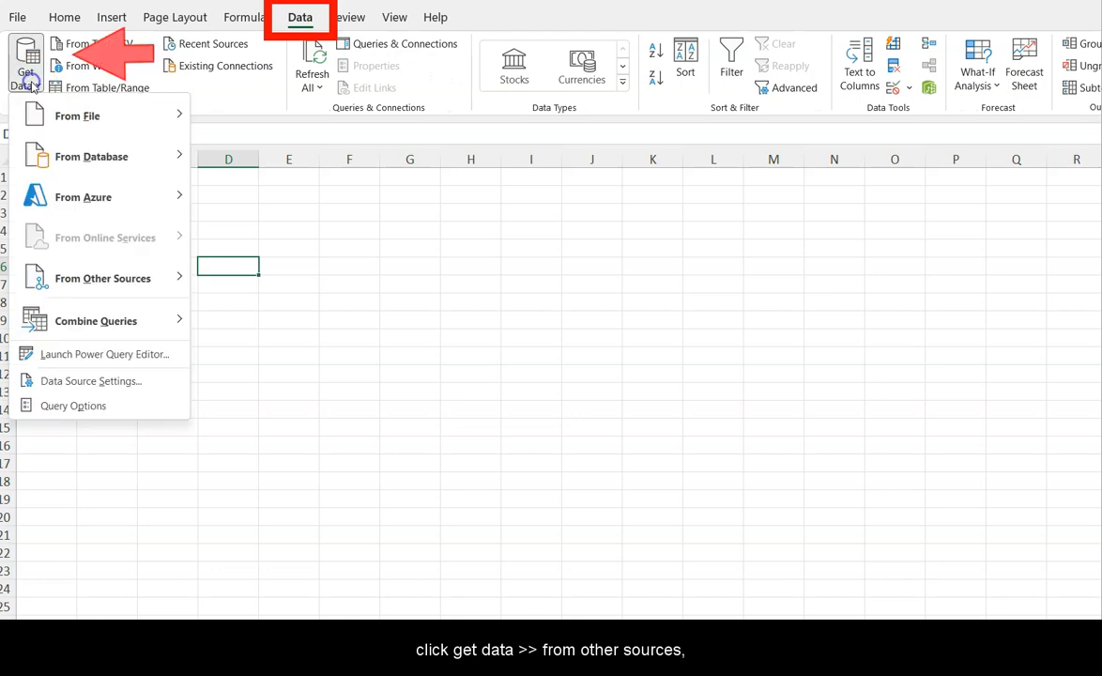
click(103, 279)
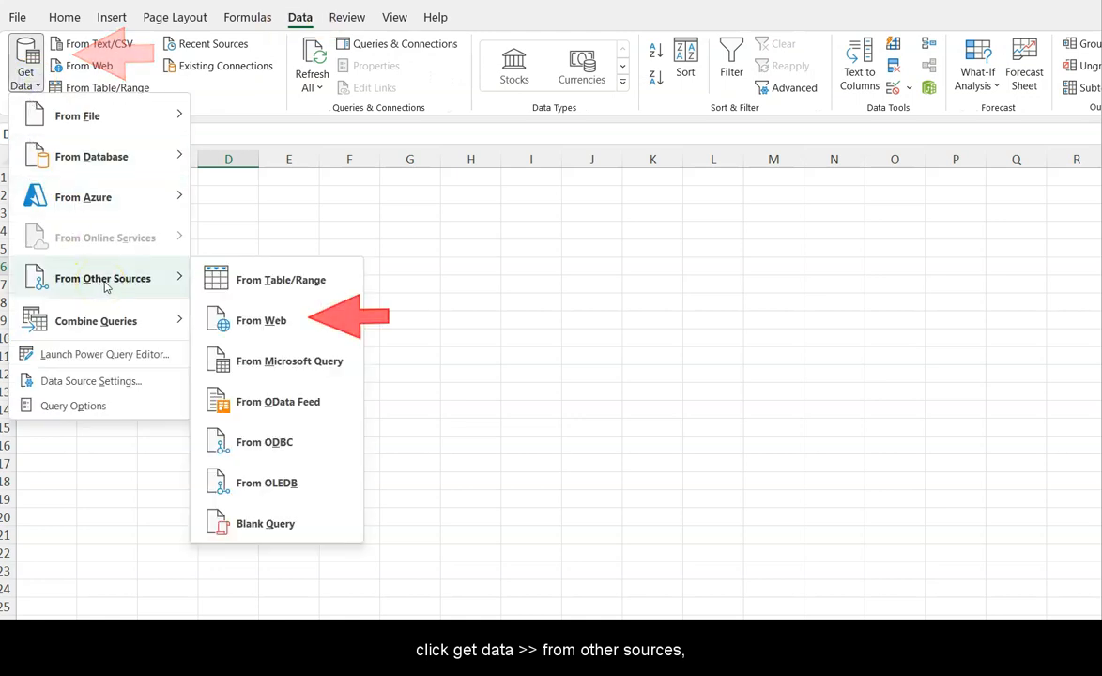
click(236, 320)
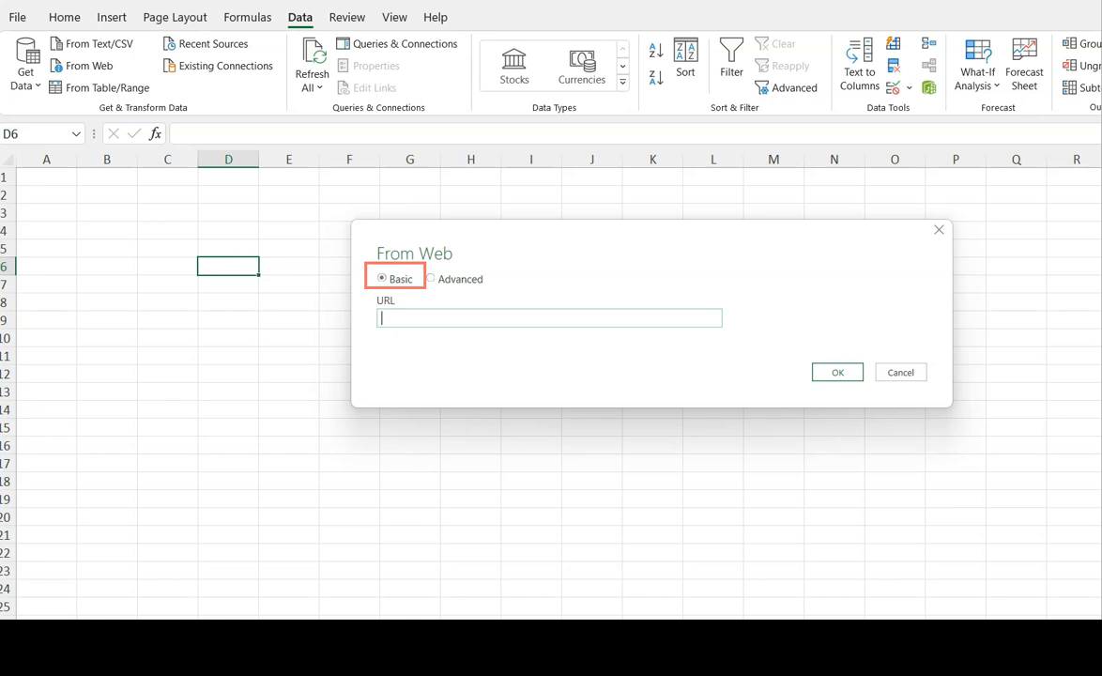
click(404, 320)
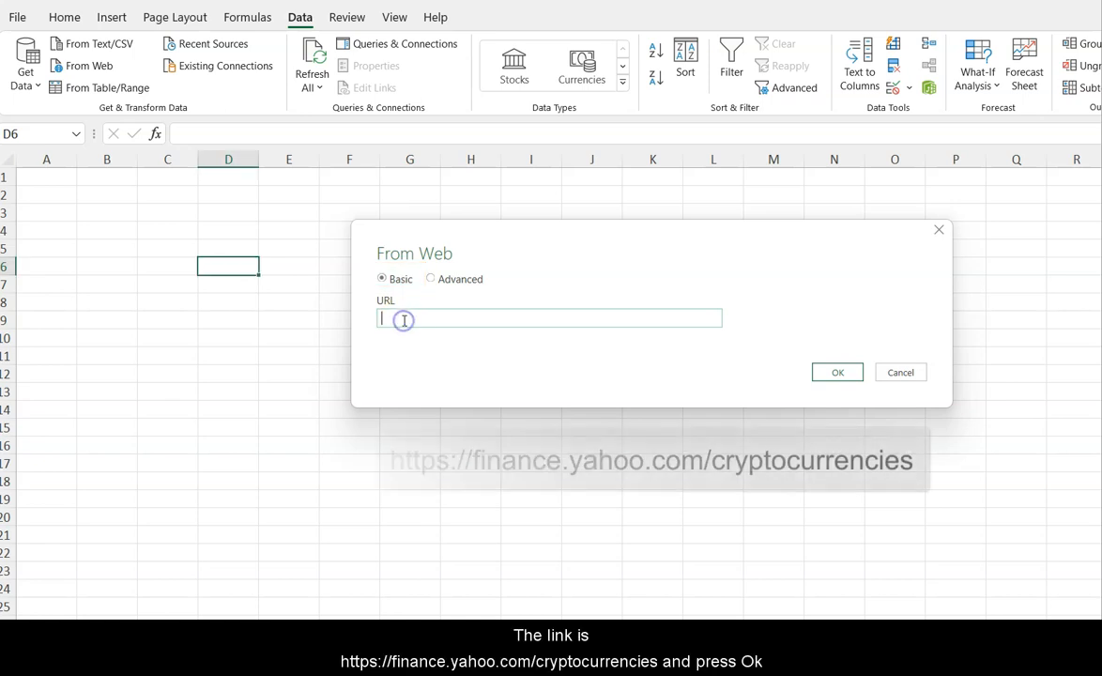
text(https://finance.yahoo.com/cryptocurrencies)
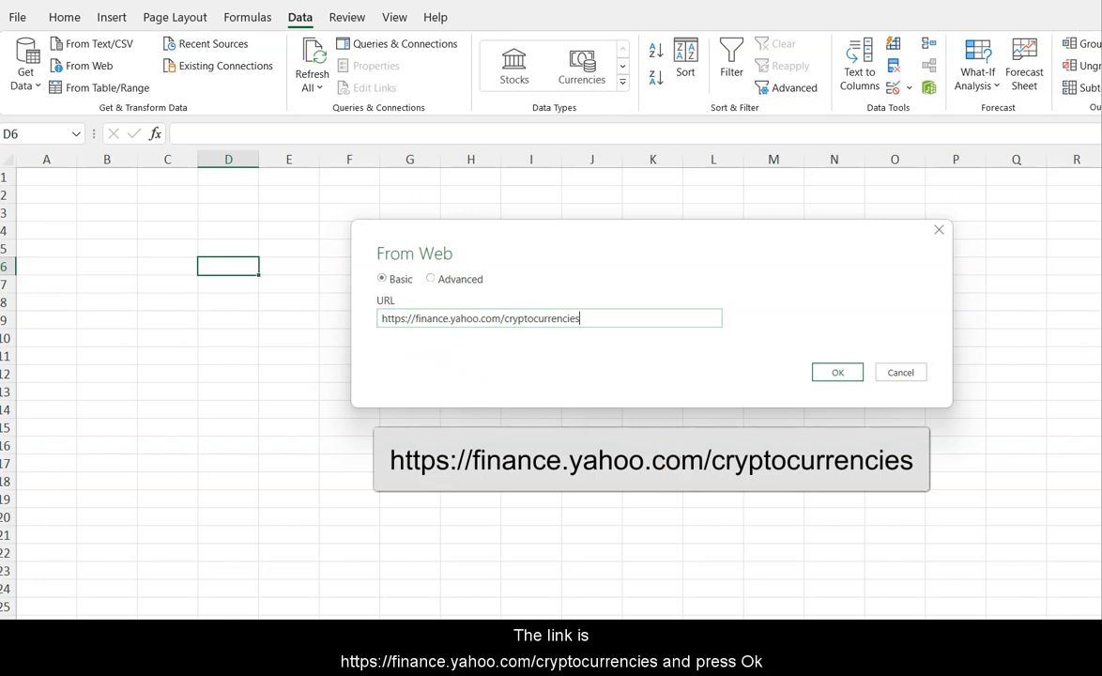
click(834, 375)
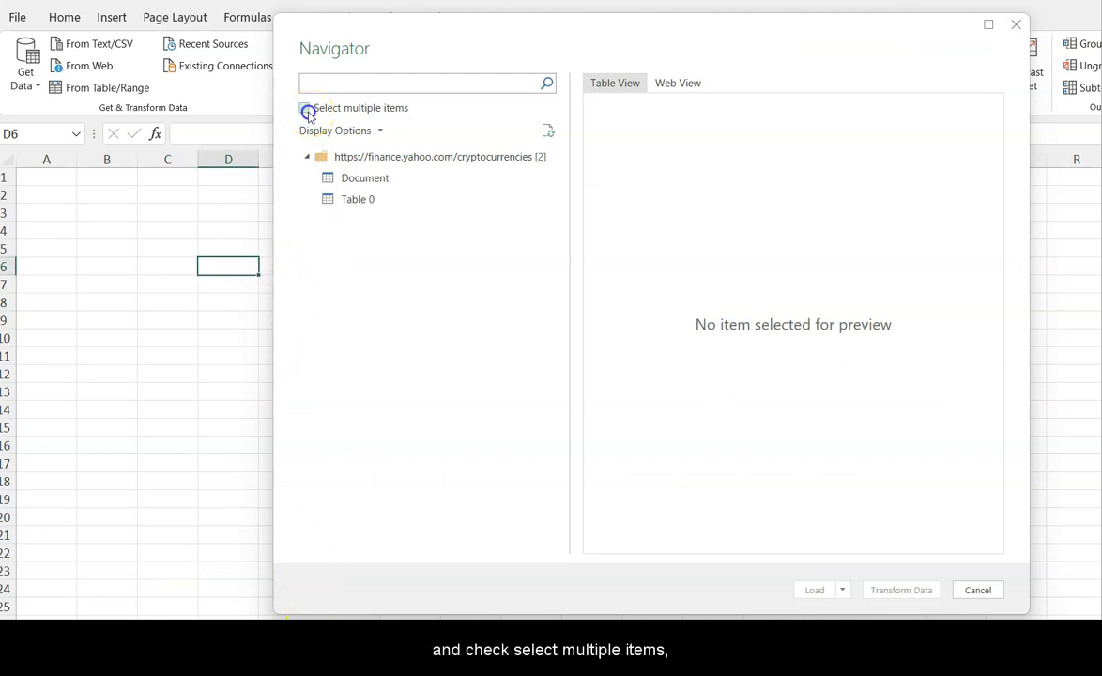
Enable selecting multiple items and preview the Table 0 and Document items from the web source
click(305, 109)
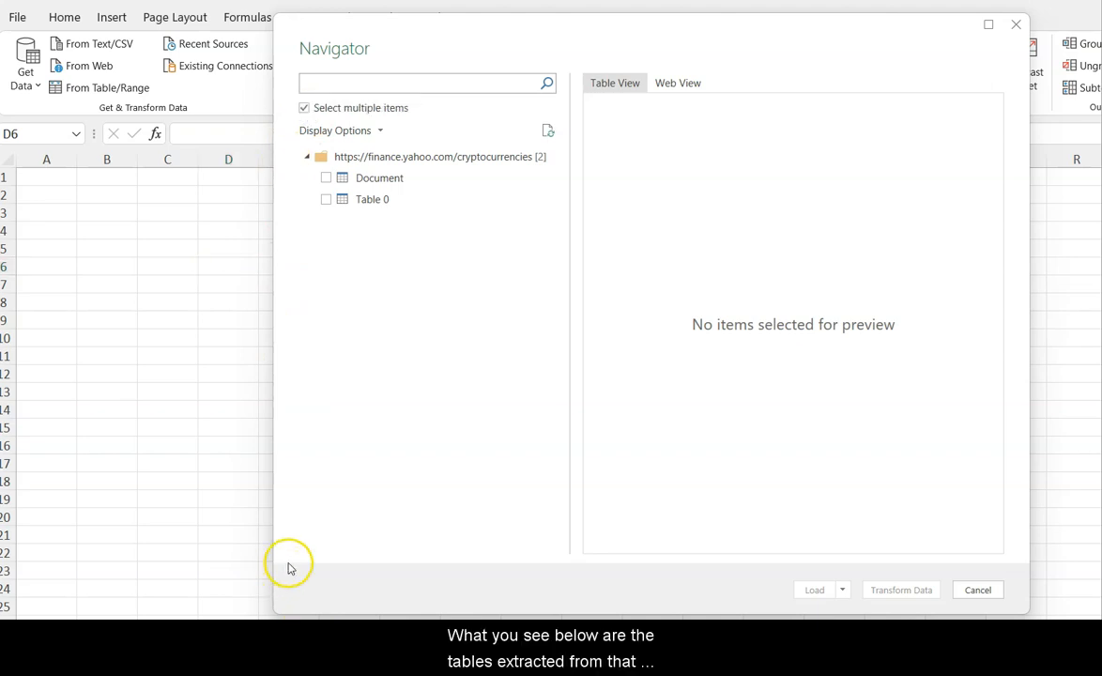
click(410, 206)
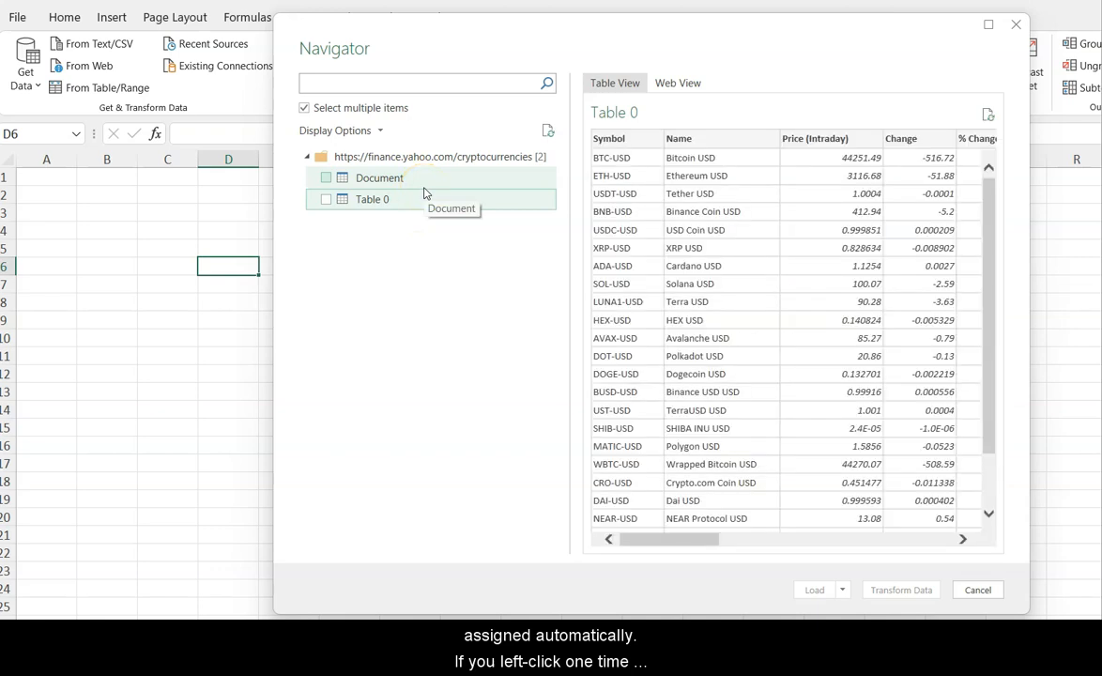
click(426, 184)
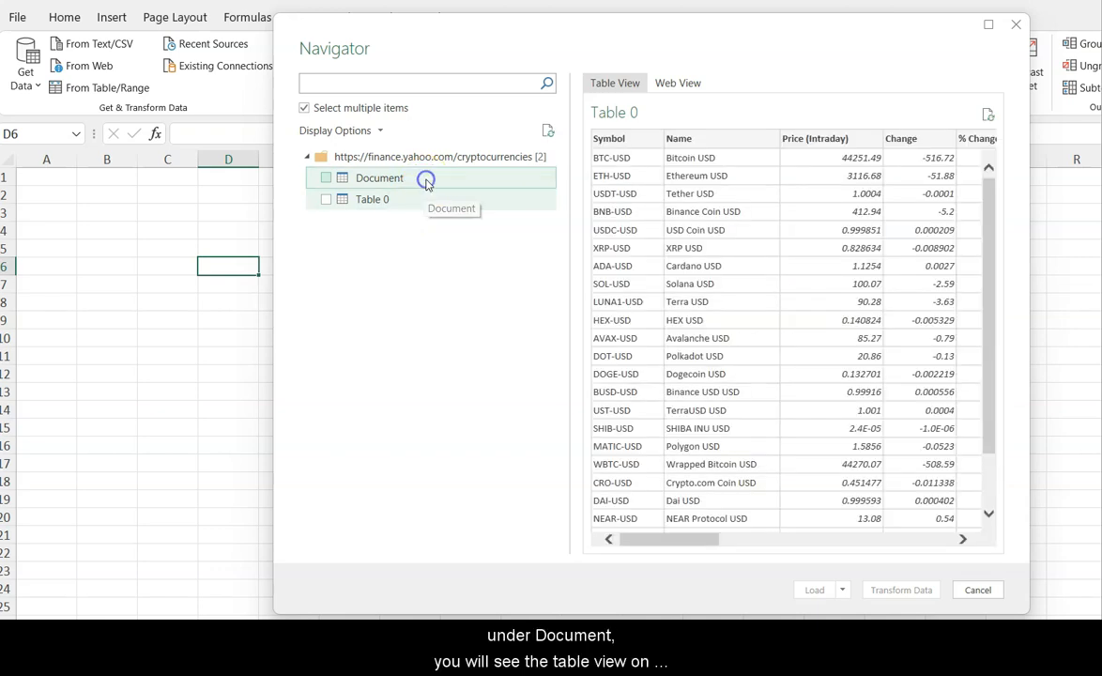
click(422, 201)
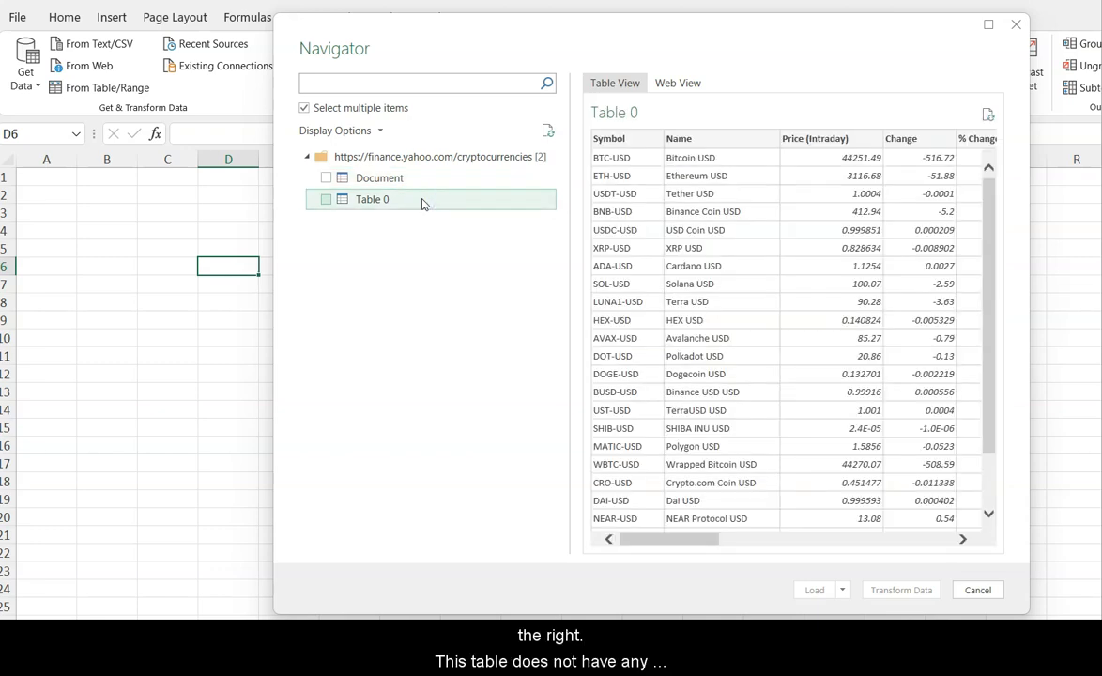
click(425, 186)
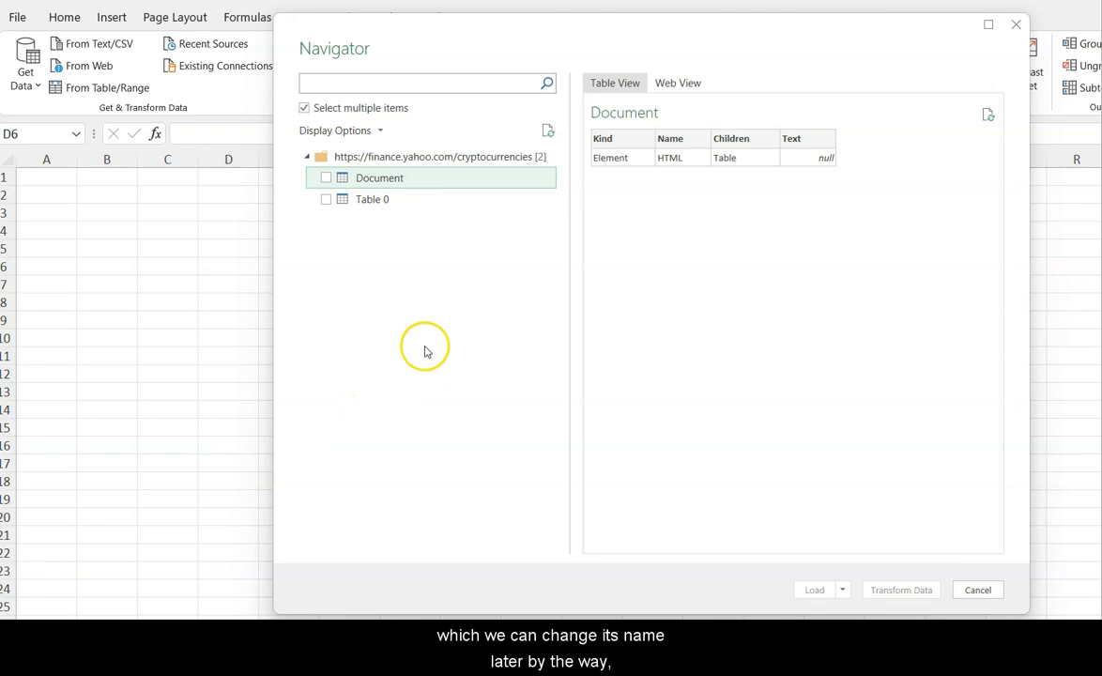
Choose Table 0 for import and open it in the Power Query Editor to transform its data
click(361, 205)
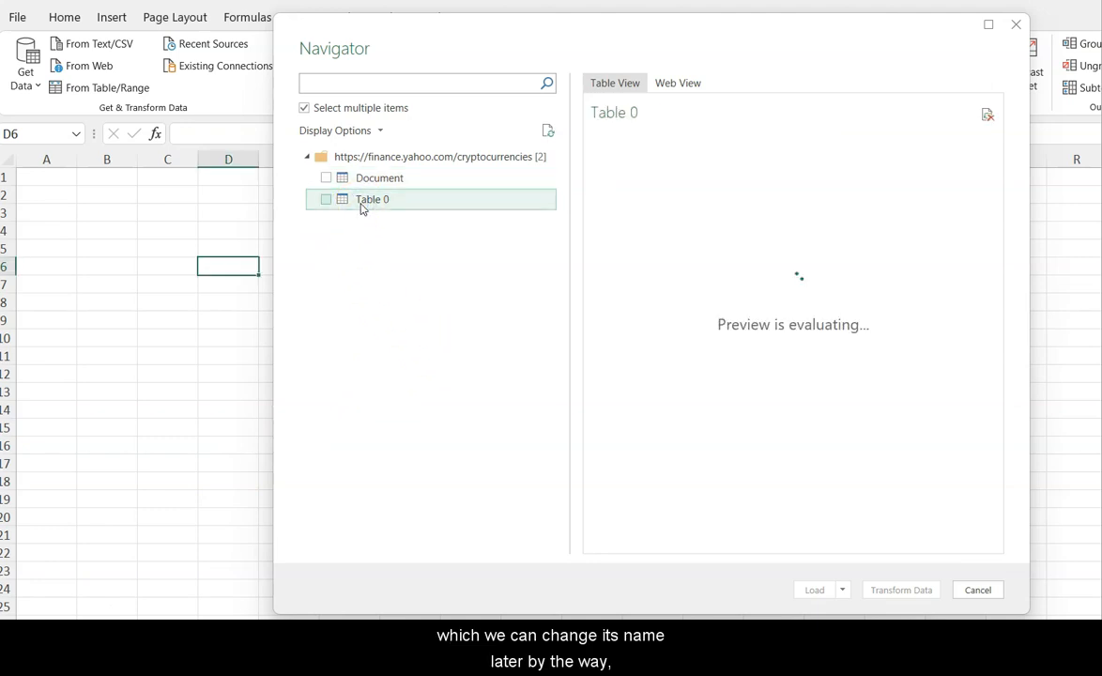
click(326, 202)
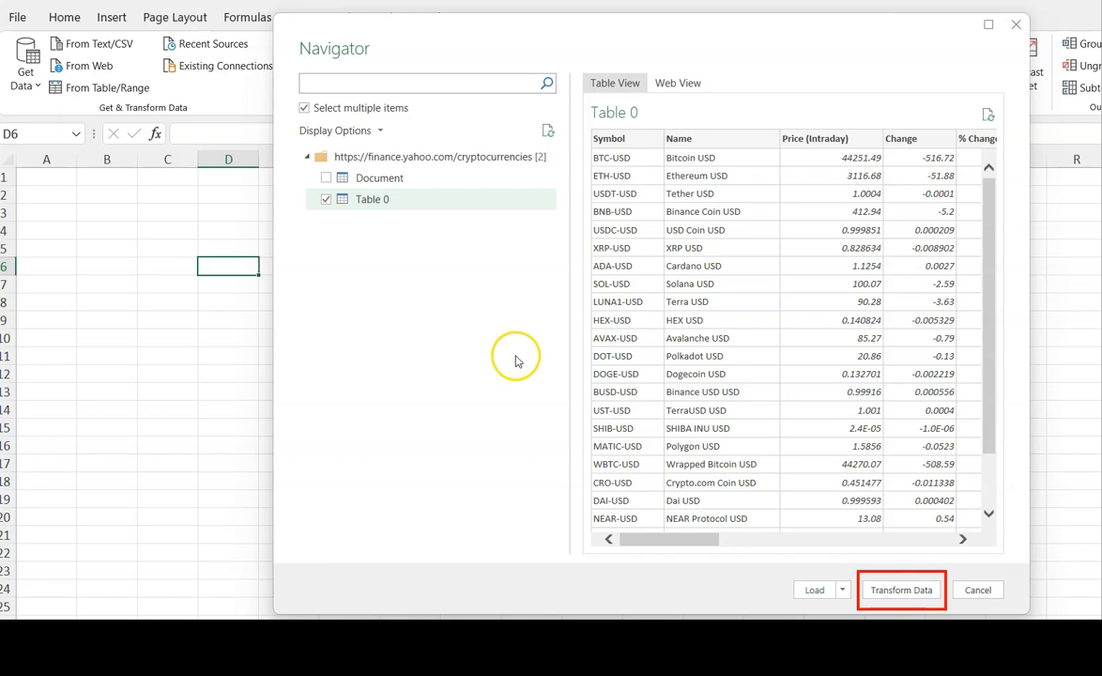
click(882, 591)
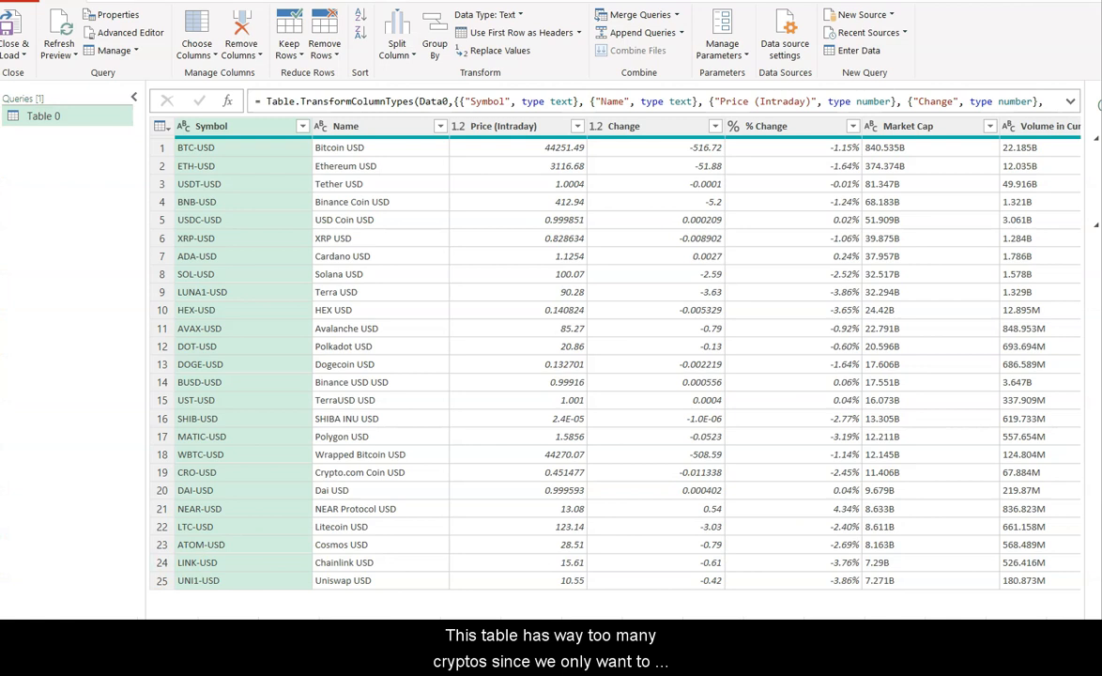
Select the query's Source step and rename the Table 0 query as Crypto Table
key(Delete)
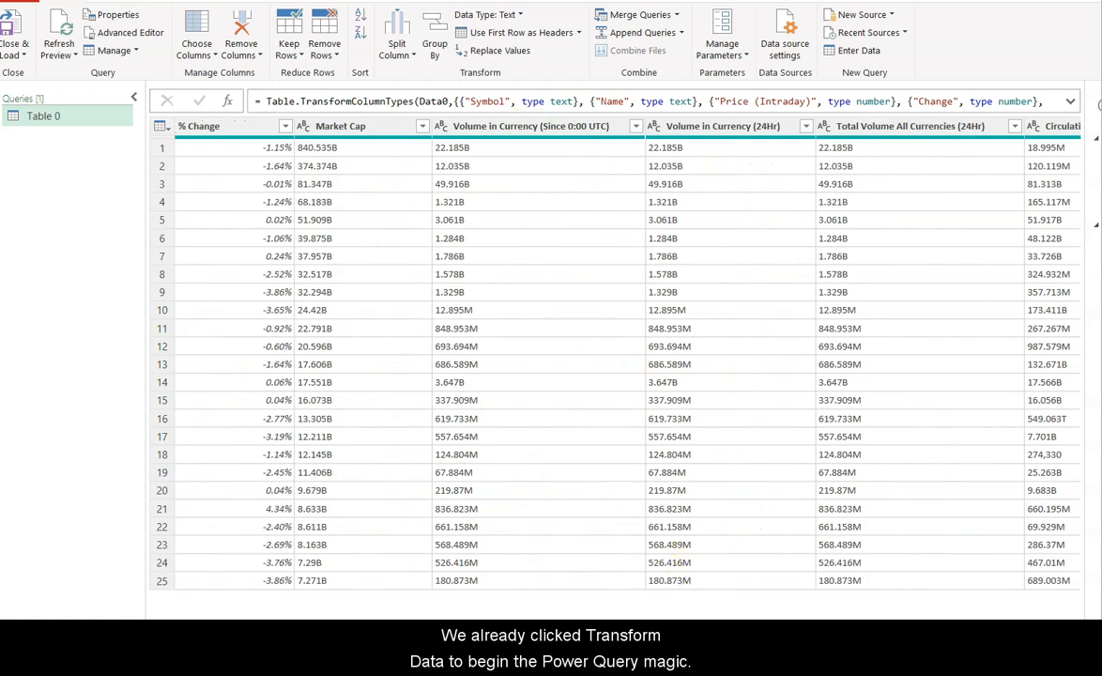
scroll(456, 584, right, 3)
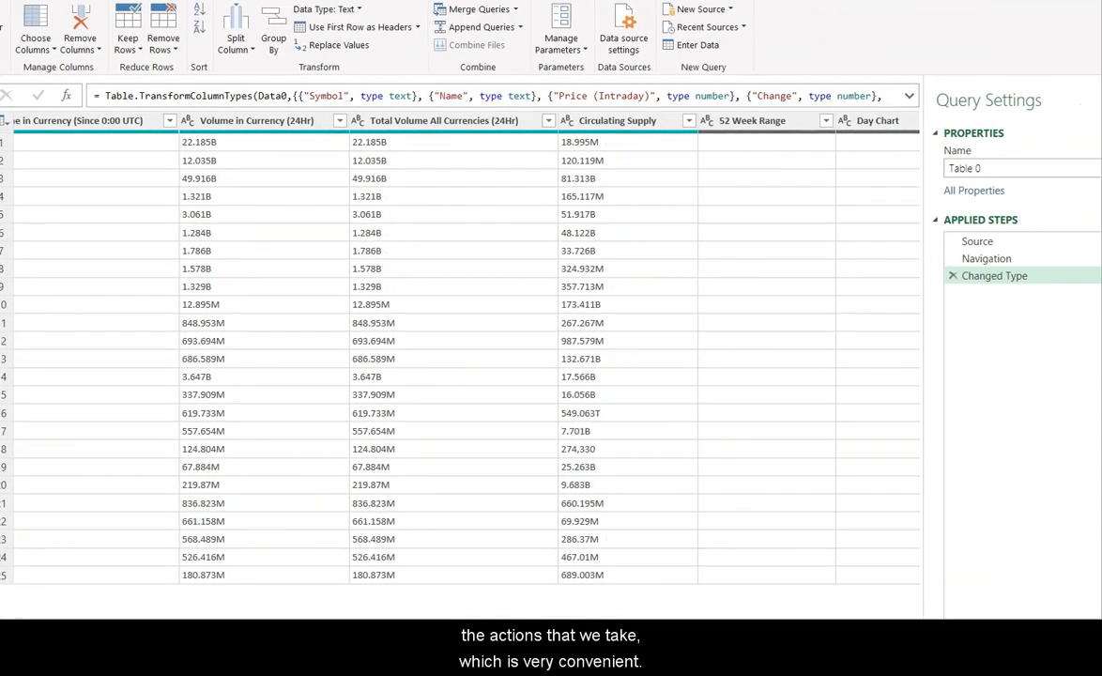
click(994, 240)
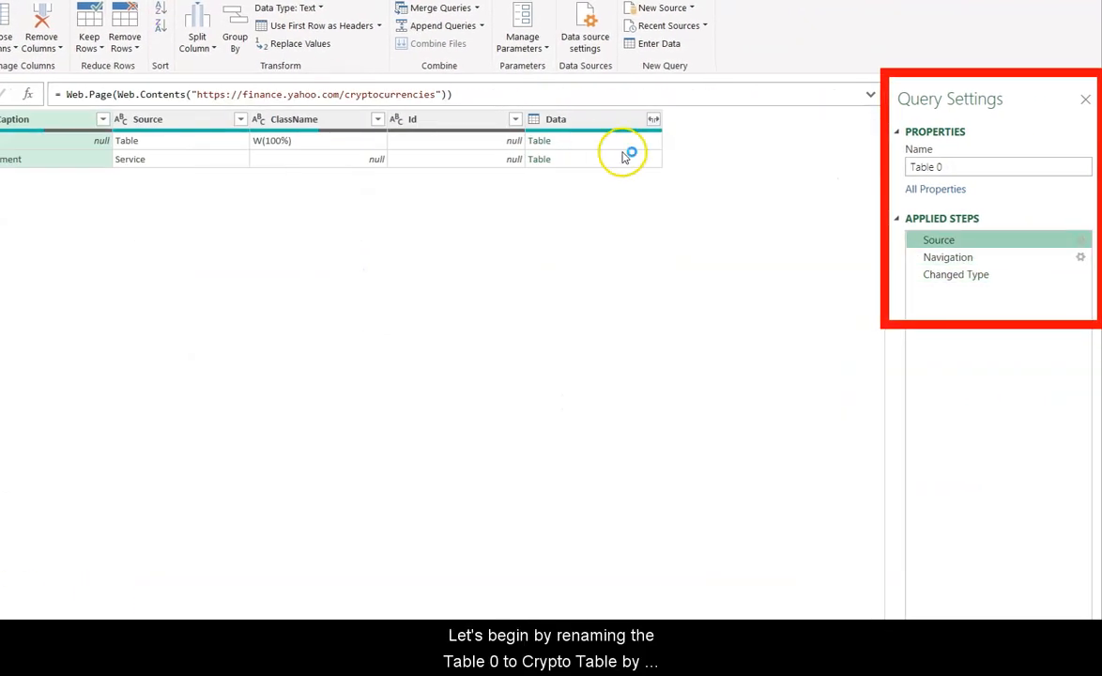
click(969, 165)
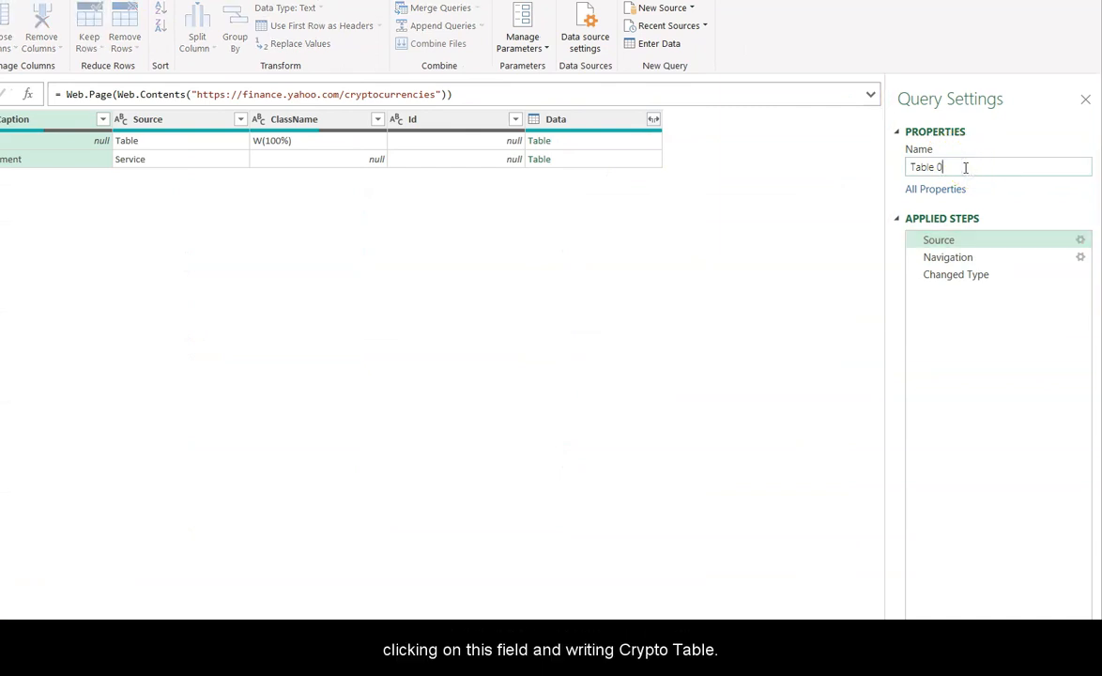
text(Crypto)
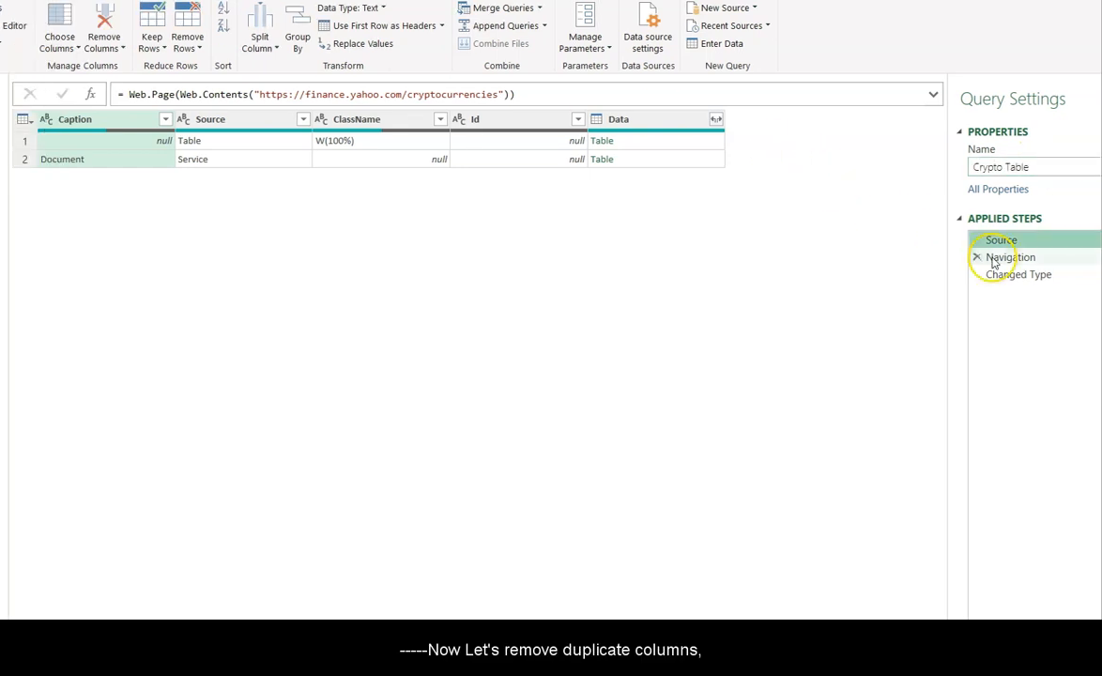
From the Navigation step, remove the Volume in Currency (Since 0:00 UTC) column as an inserted intermediate step
click(929, 260)
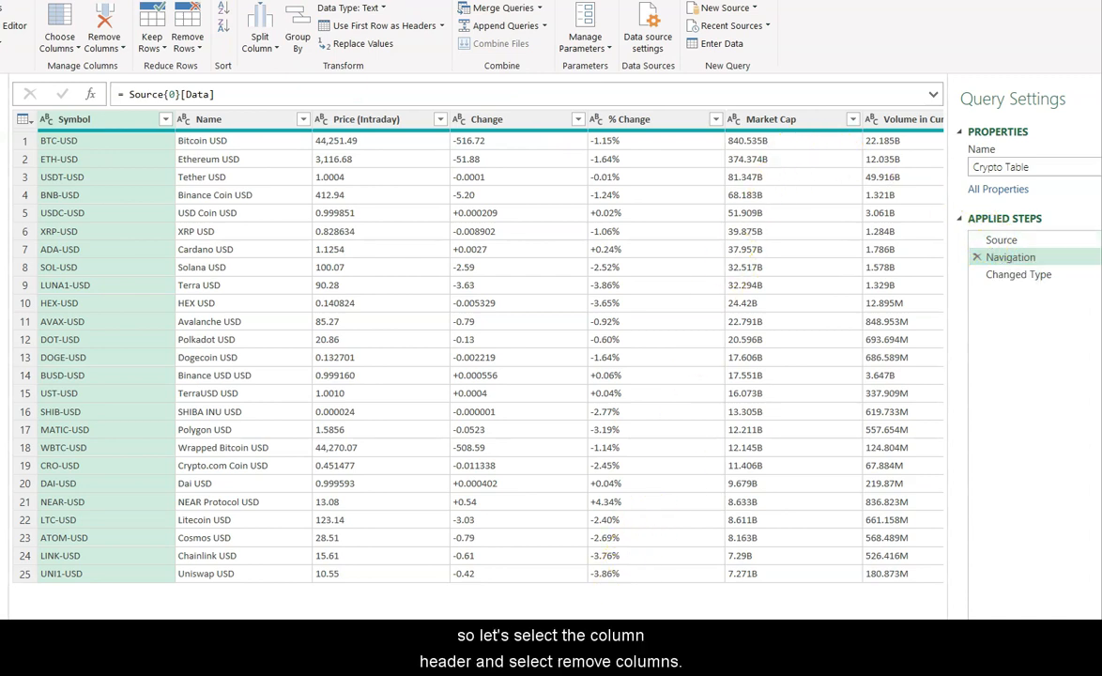
scroll(631, 557, right, 3)
scroll(478, 348, right, 5)
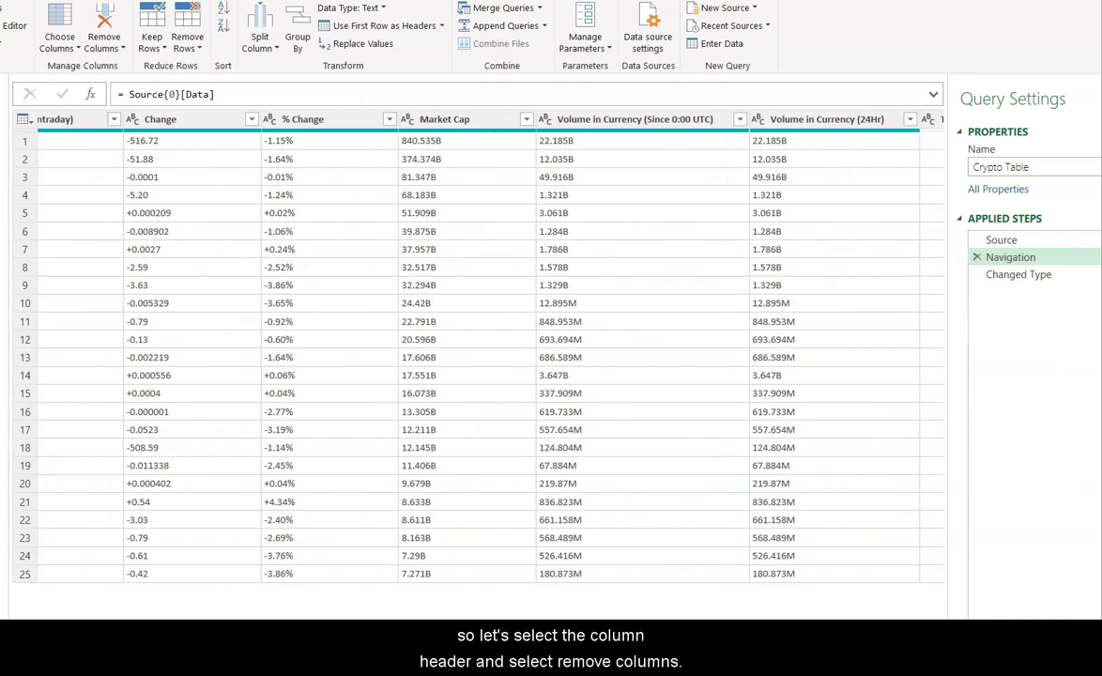
click(605, 120)
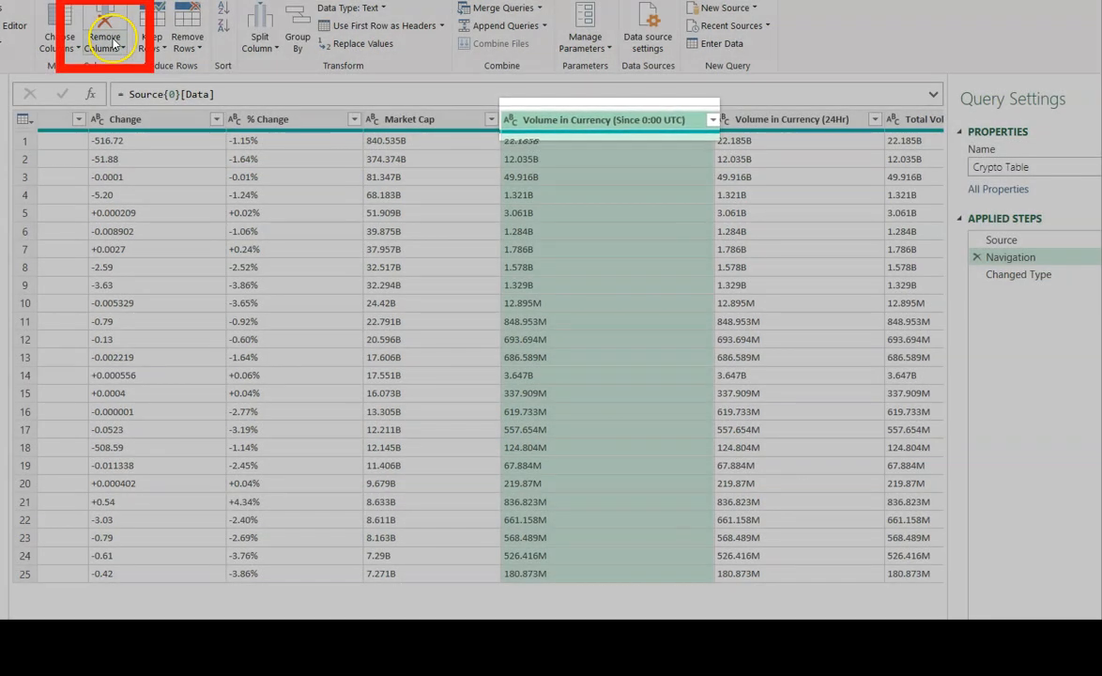
click(110, 43)
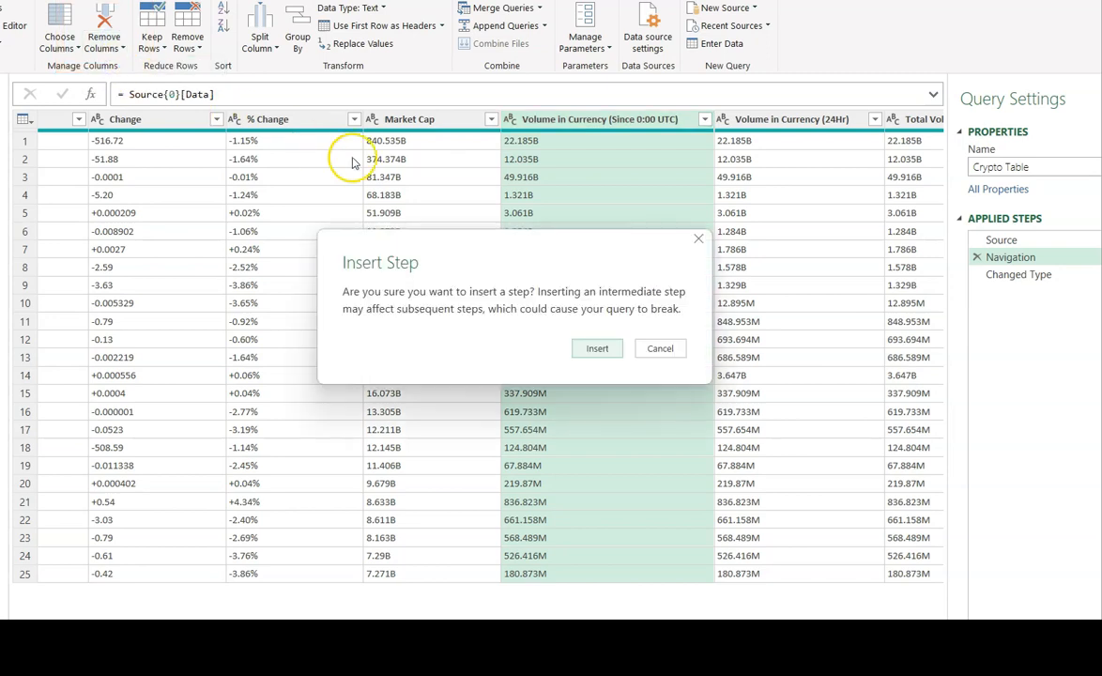
click(588, 348)
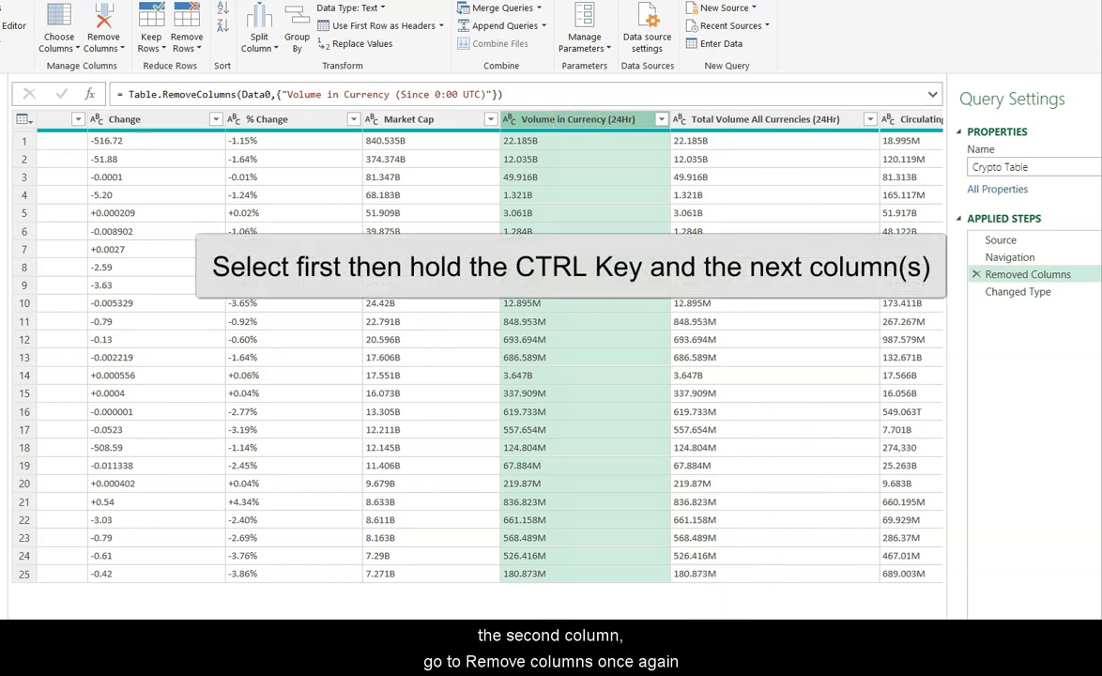
Remove the Volume in Currency (24Hr), Circulating Supply and 52 Week Range columns together
scroll(777, 213, right, 5)
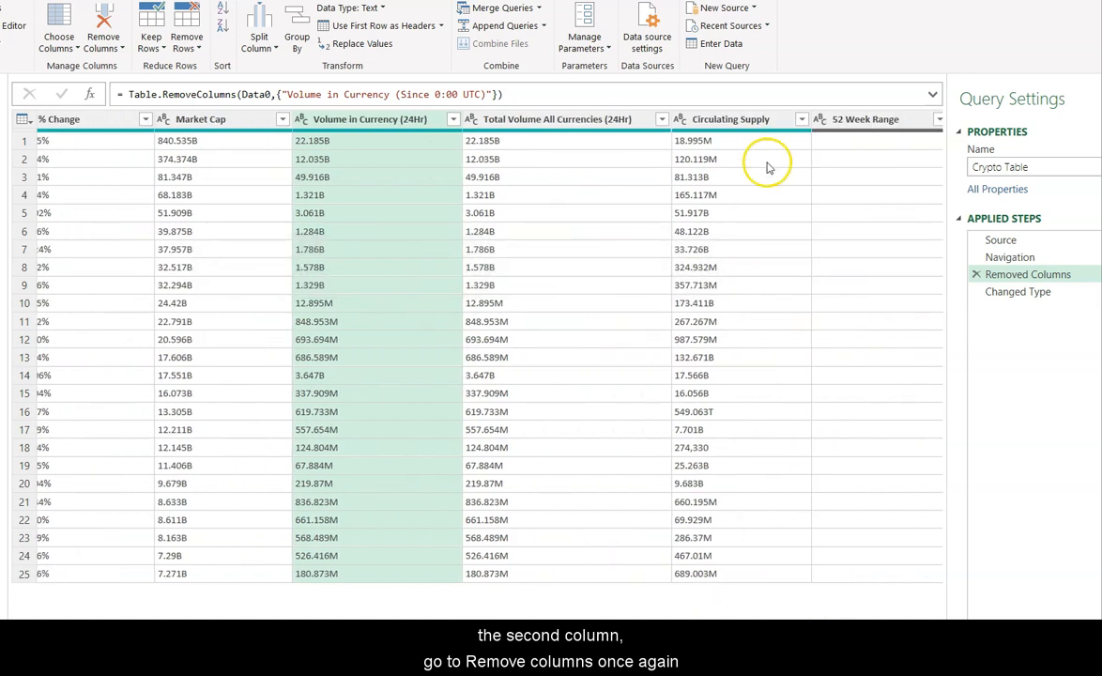
ctrl+click(733, 119)
ctrl+click(822, 121)
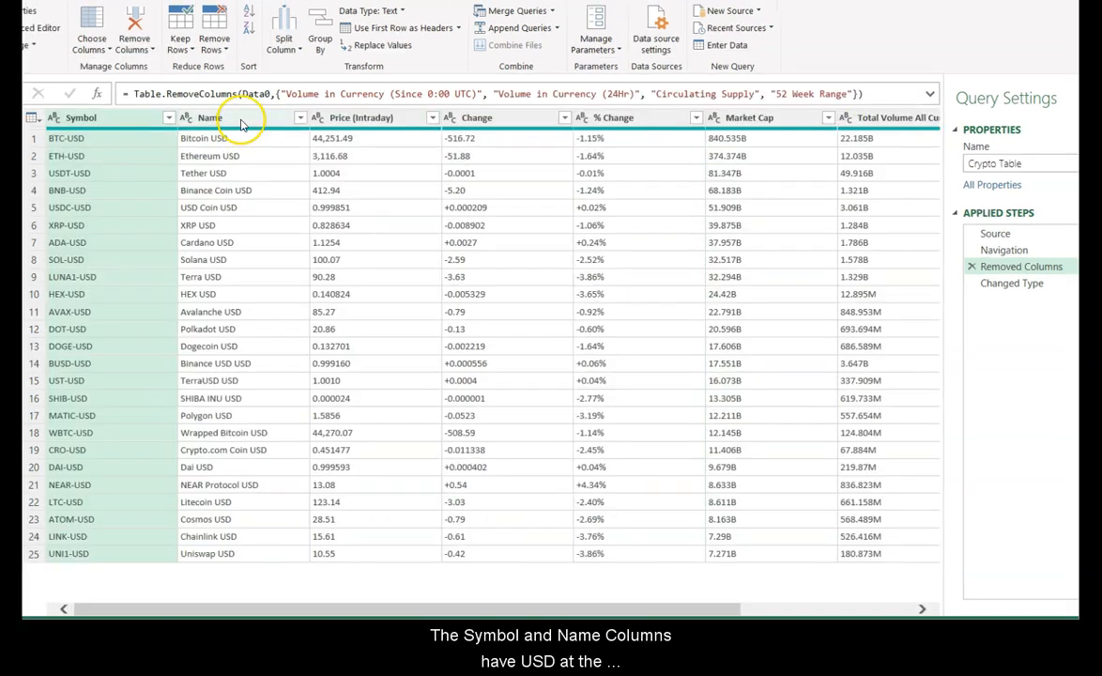
Replace USD with an empty value in the Name column as an inserted query step
click(241, 123)
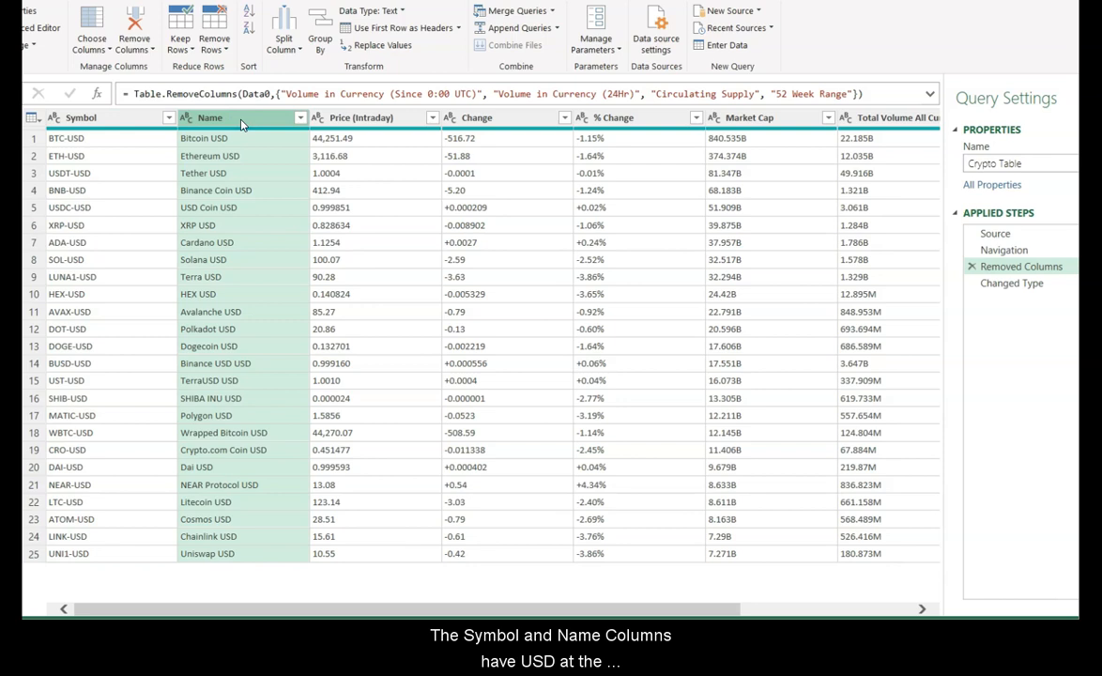
click(375, 45)
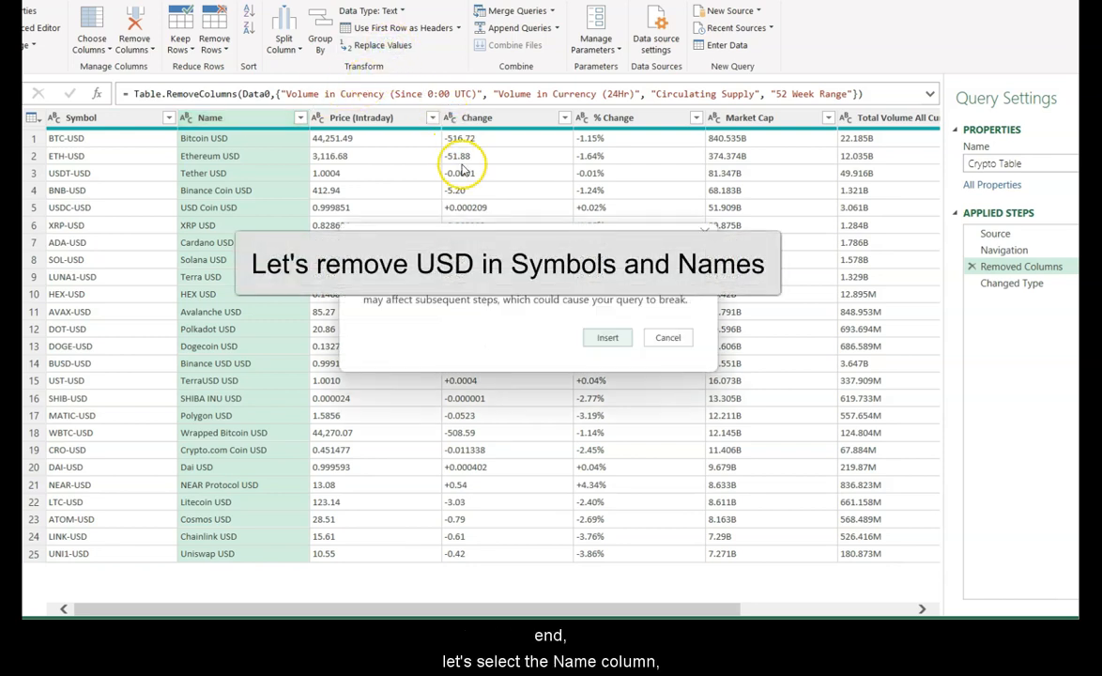
click(607, 337)
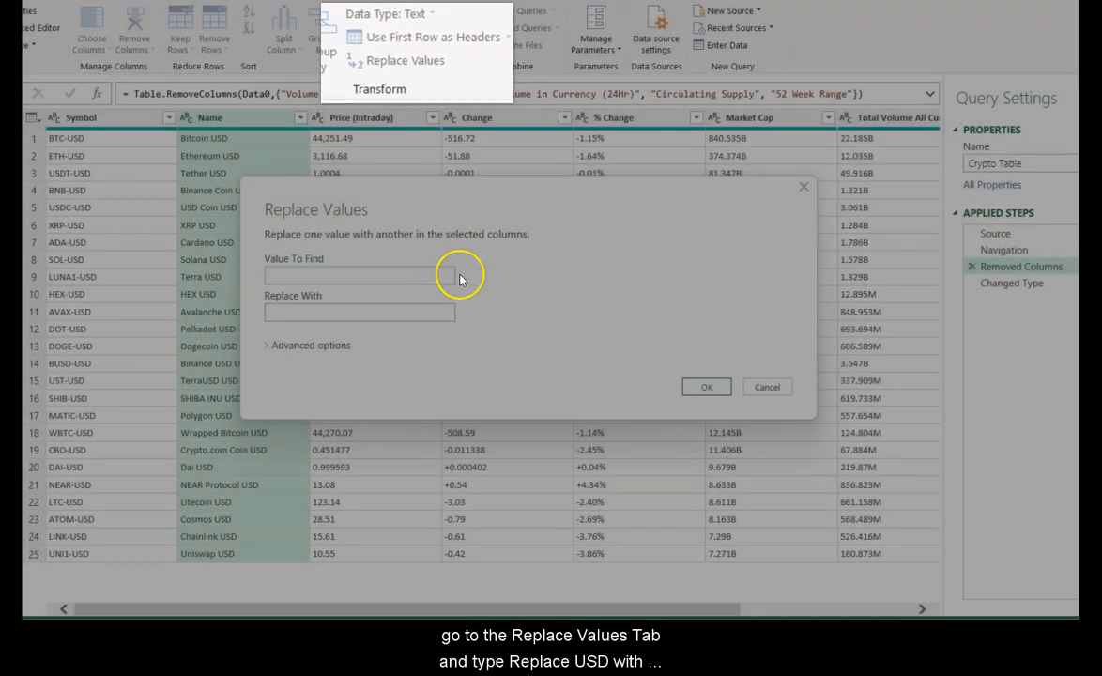
click(428, 272)
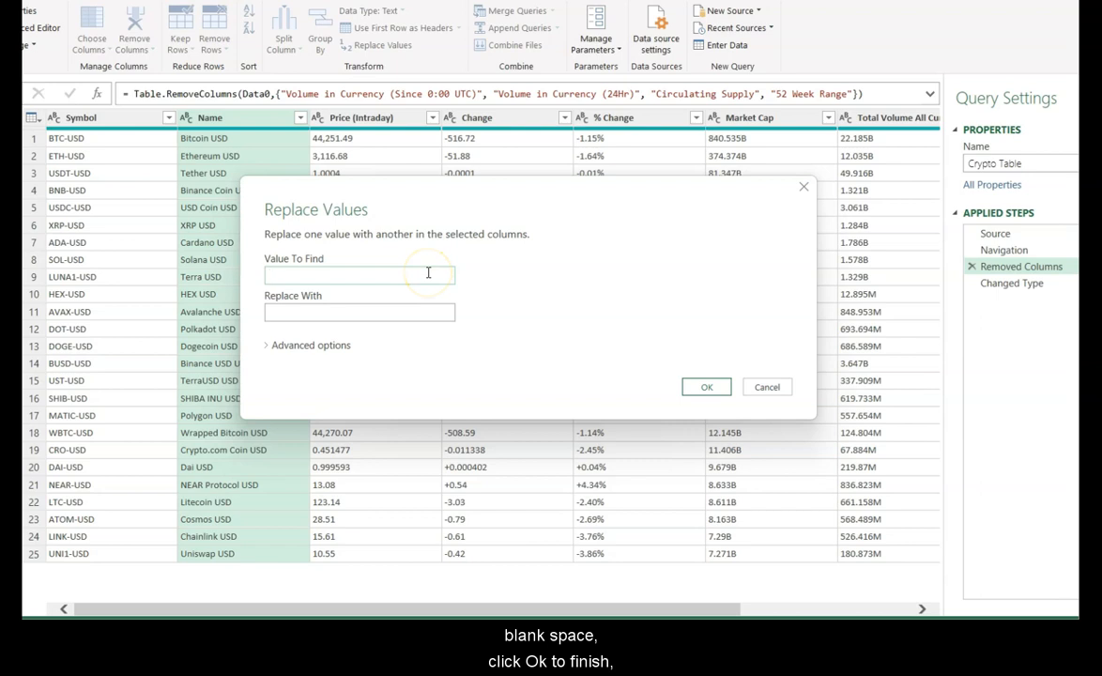
click(704, 387)
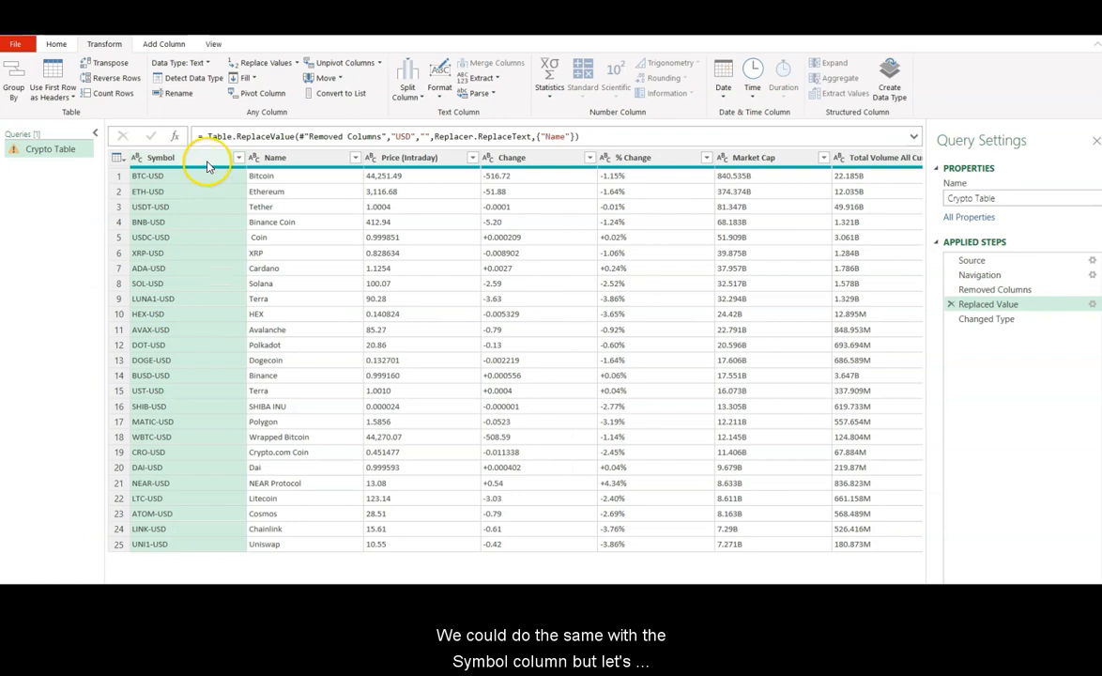
Extract the text before the "-" delimiter in the Symbol column as an inserted query step
click(207, 162)
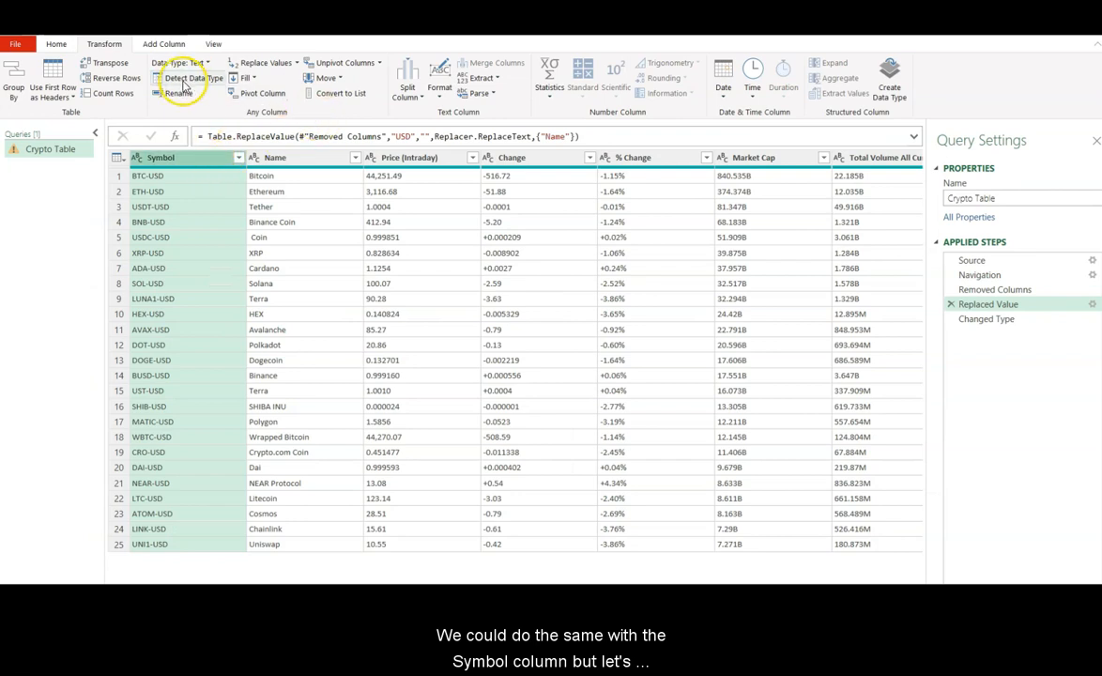
click(496, 79)
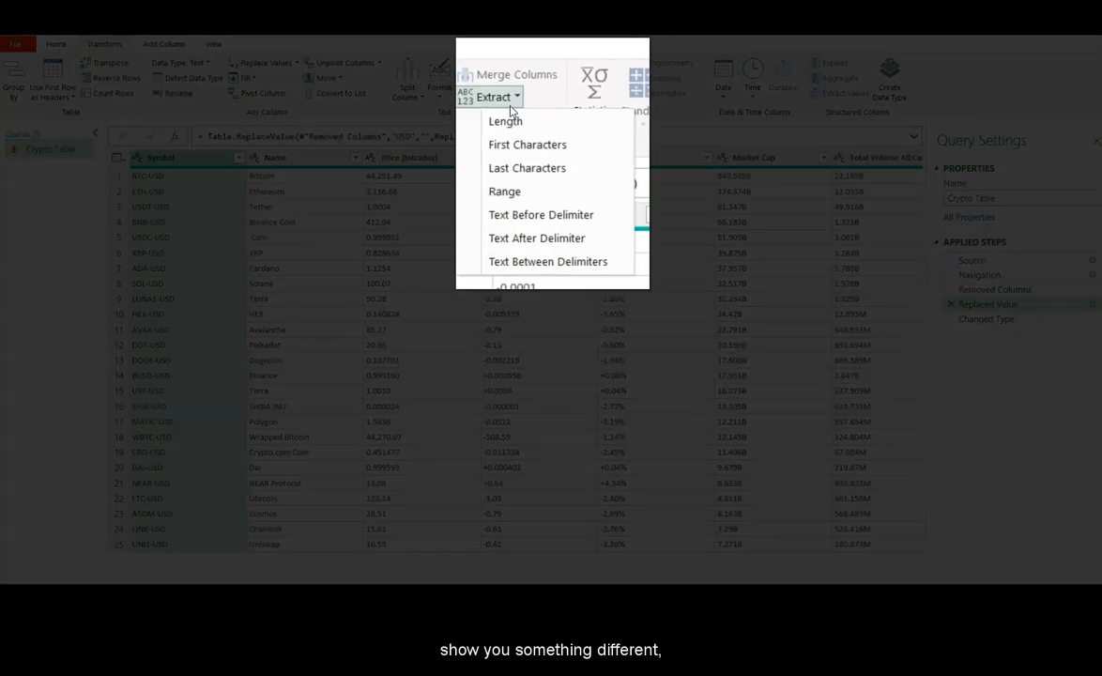
click(530, 217)
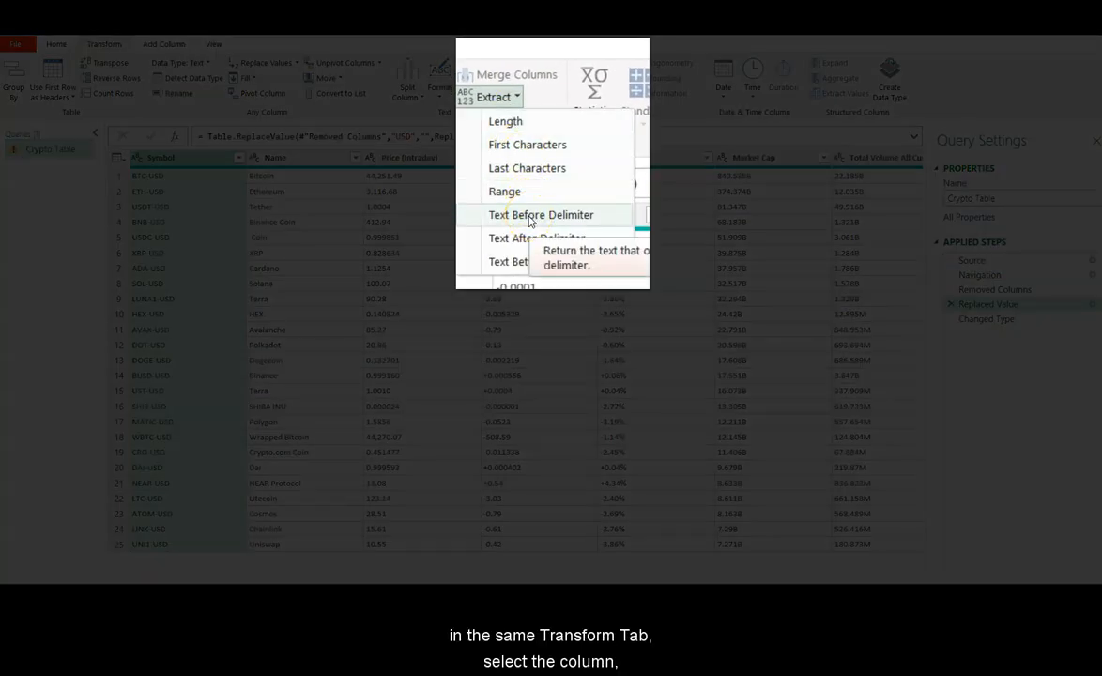
click(531, 217)
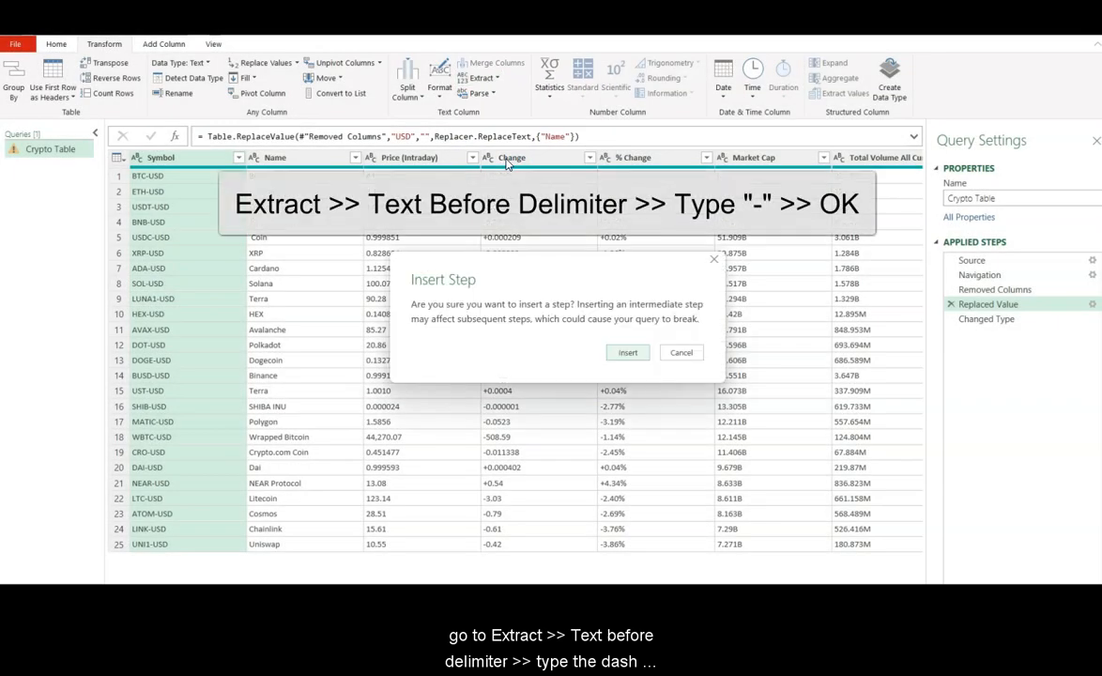
click(628, 353)
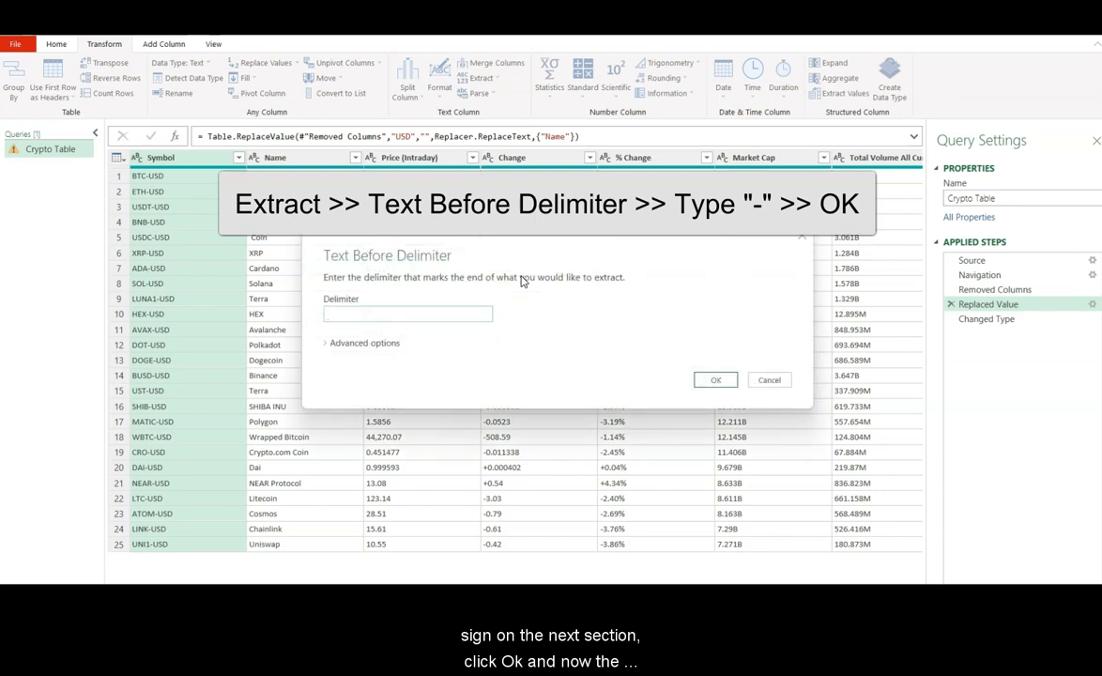
text(-)
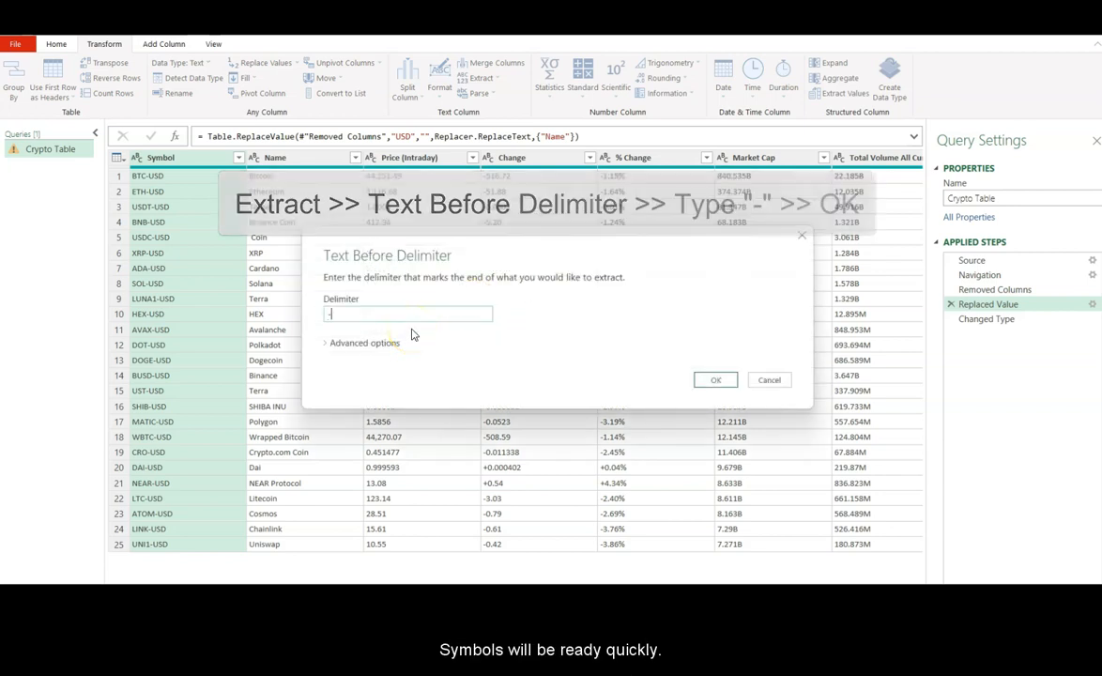
click(715, 379)
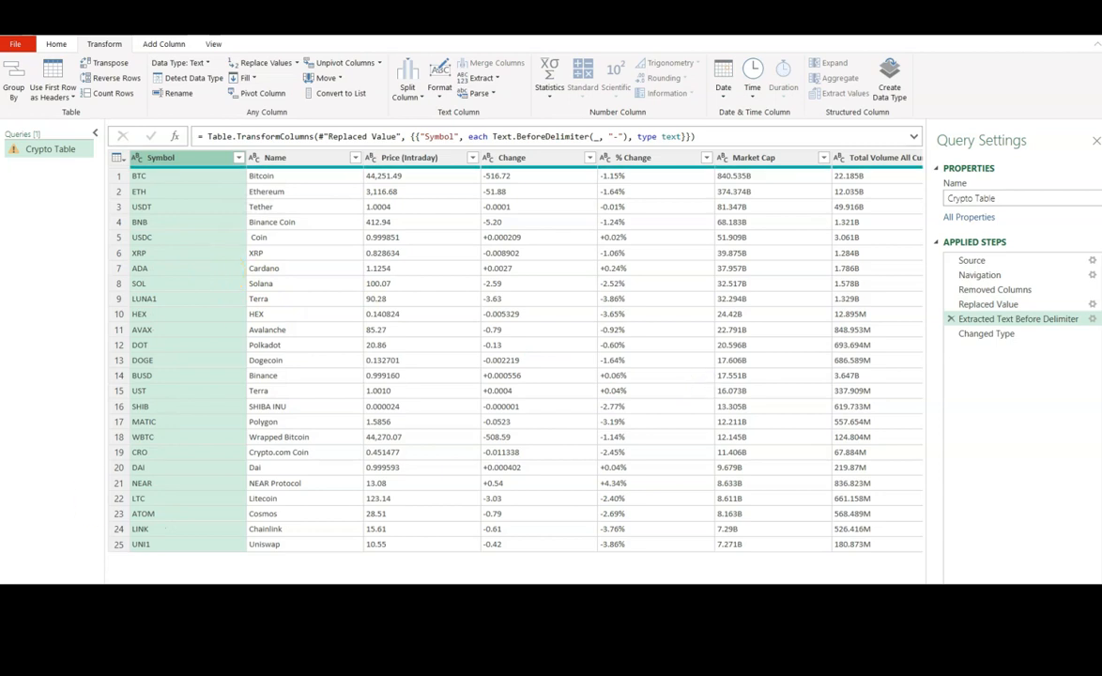
Move the % Change column to third place, before Price (Intraday), and close and load the query into the worksheet
click(635, 161)
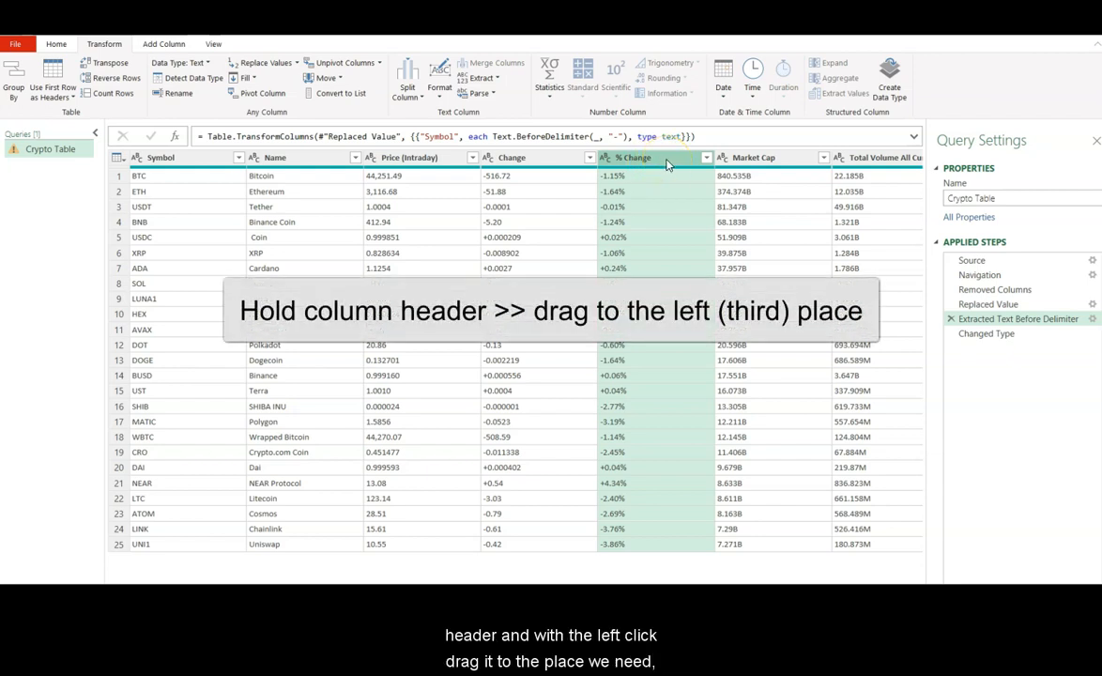
drag(651, 161, 440, 166)
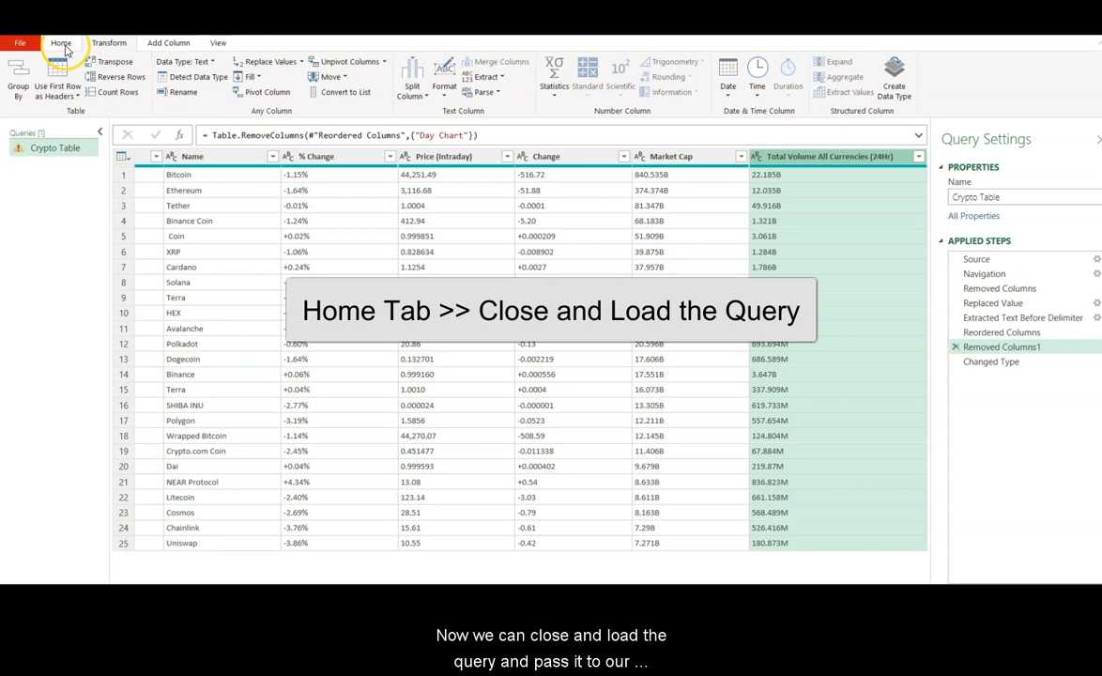
click(61, 43)
click(27, 96)
click(56, 162)
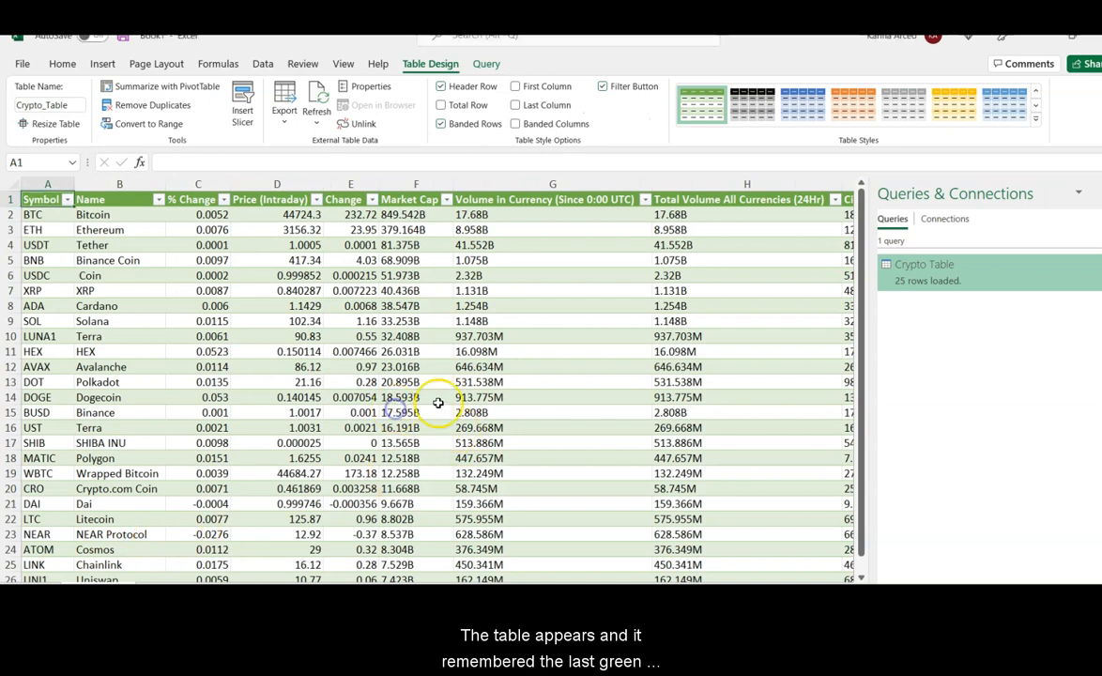
click(516, 366)
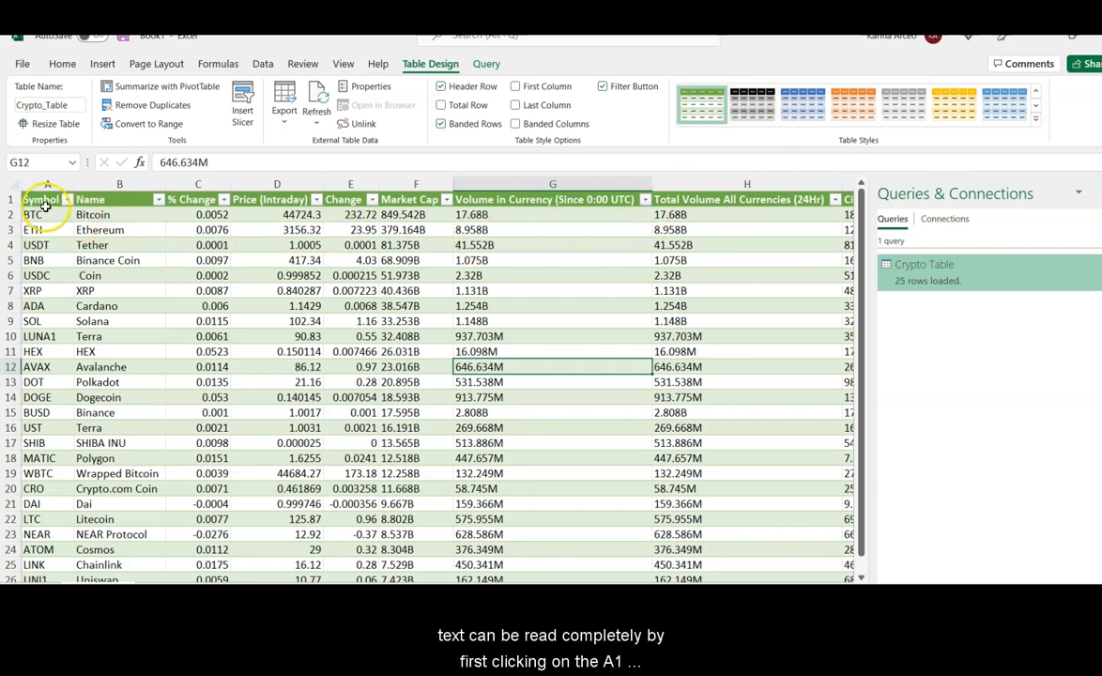
click(12, 184)
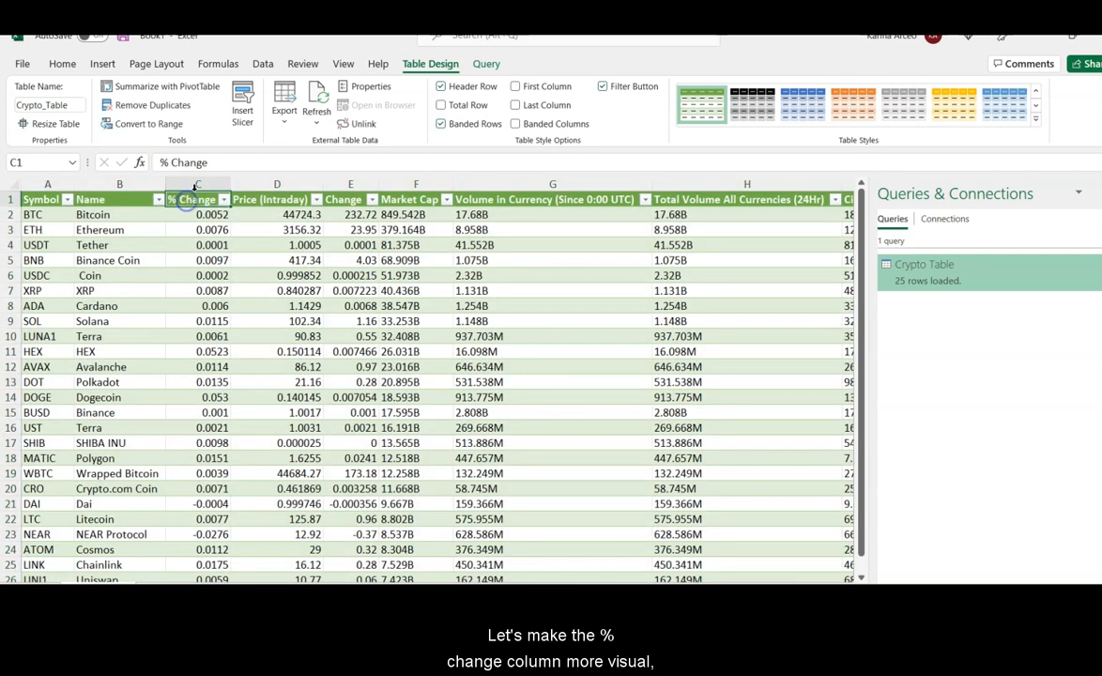
Apply the 3 Arrows (Colored) icon set as conditional formatting to the whole % Change column
click(196, 192)
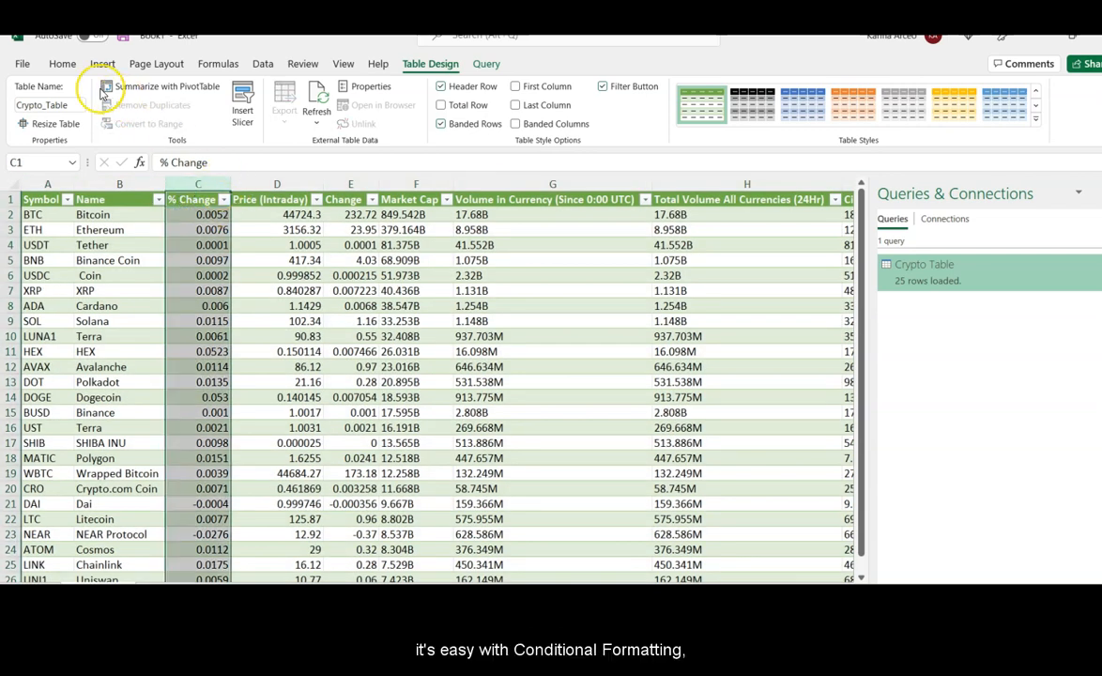
click(62, 73)
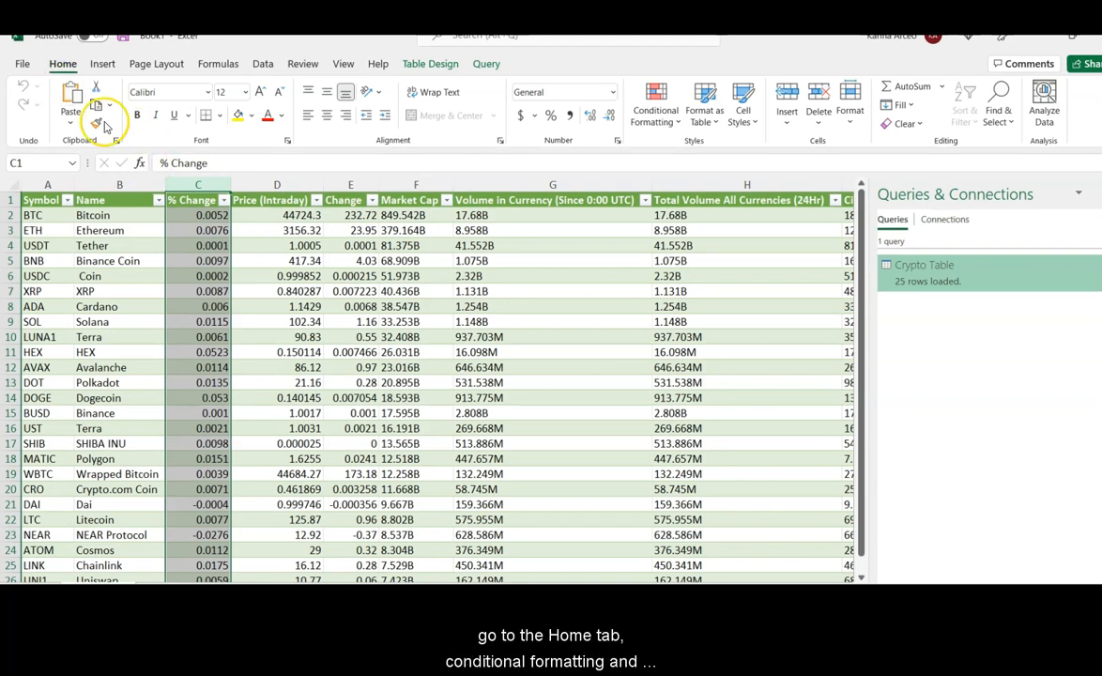
click(650, 112)
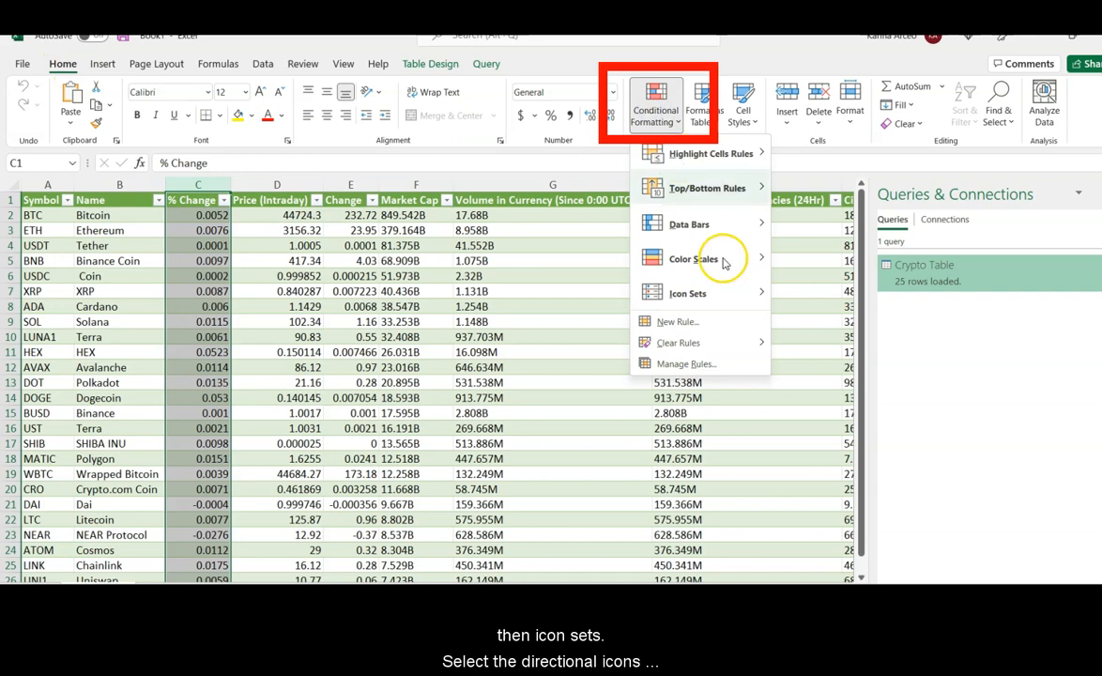
mouse_move(737, 295)
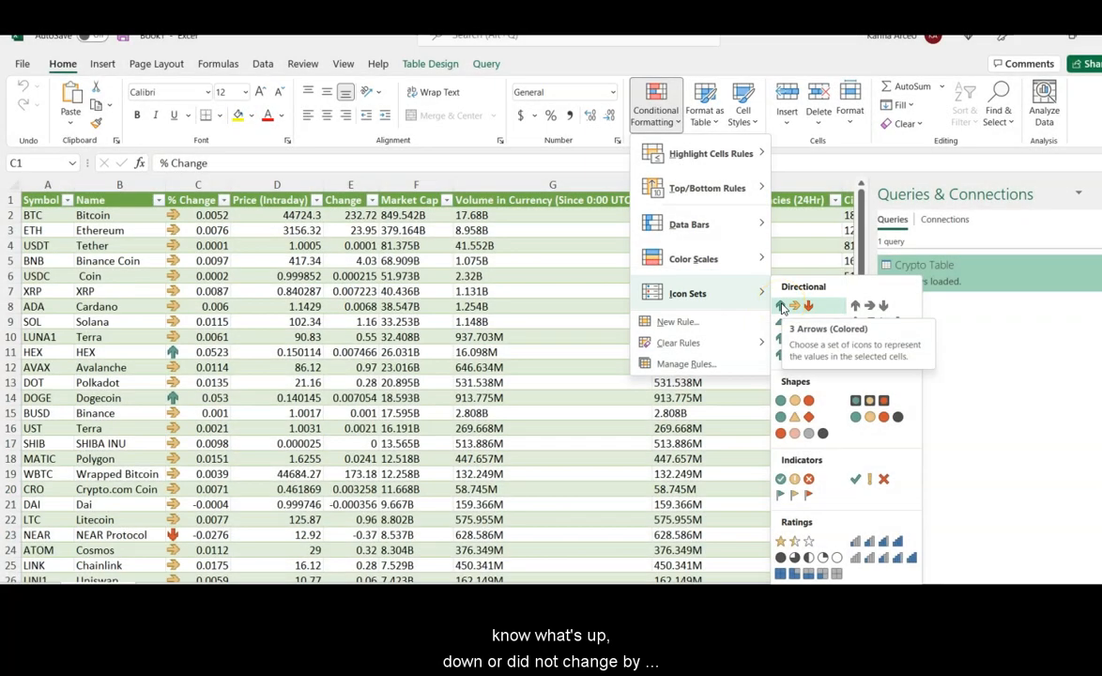
click(782, 306)
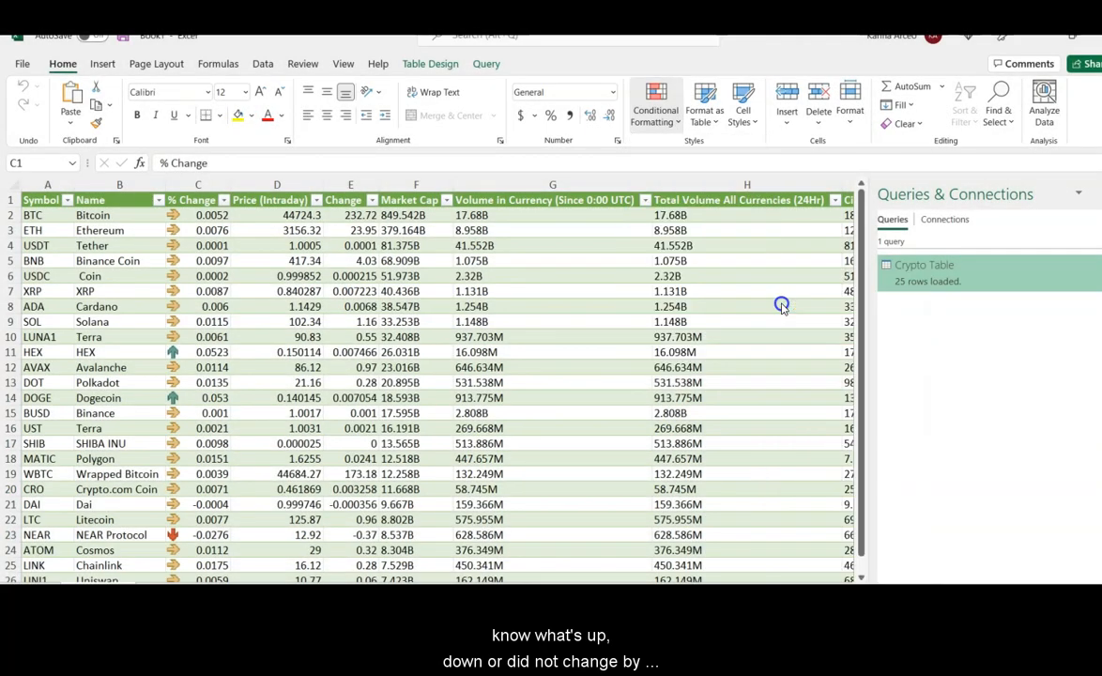
Format the % Change column as a percentage with three decimal places
click(199, 381)
click(193, 184)
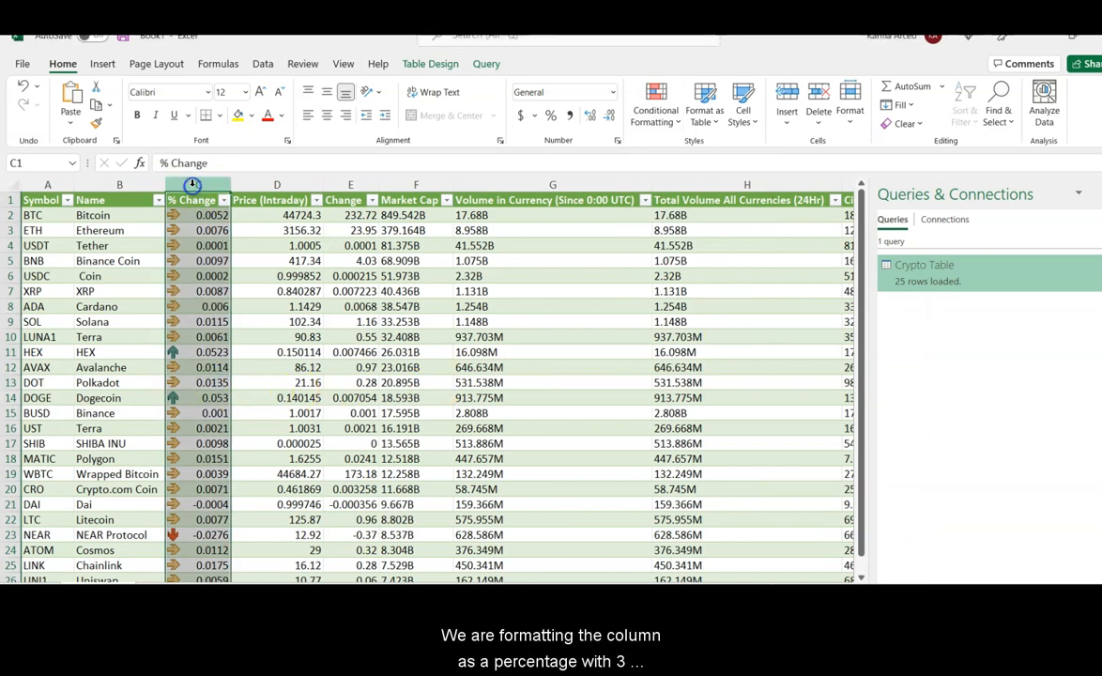
click(551, 115)
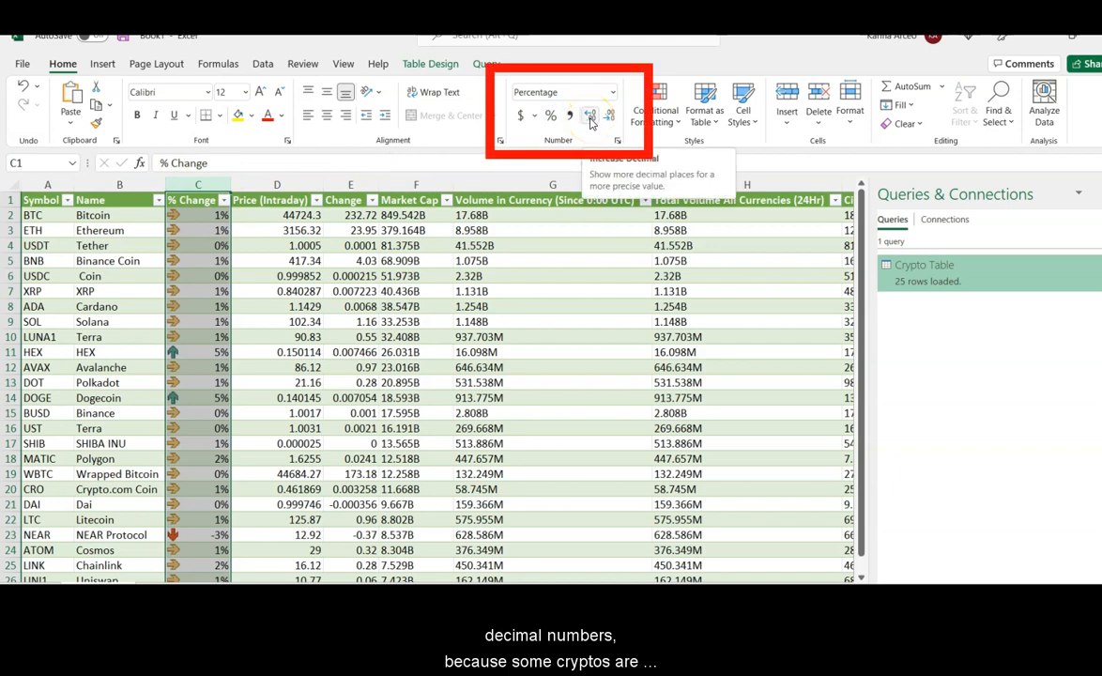
click(591, 116)
click(590, 116)
click(590, 116)
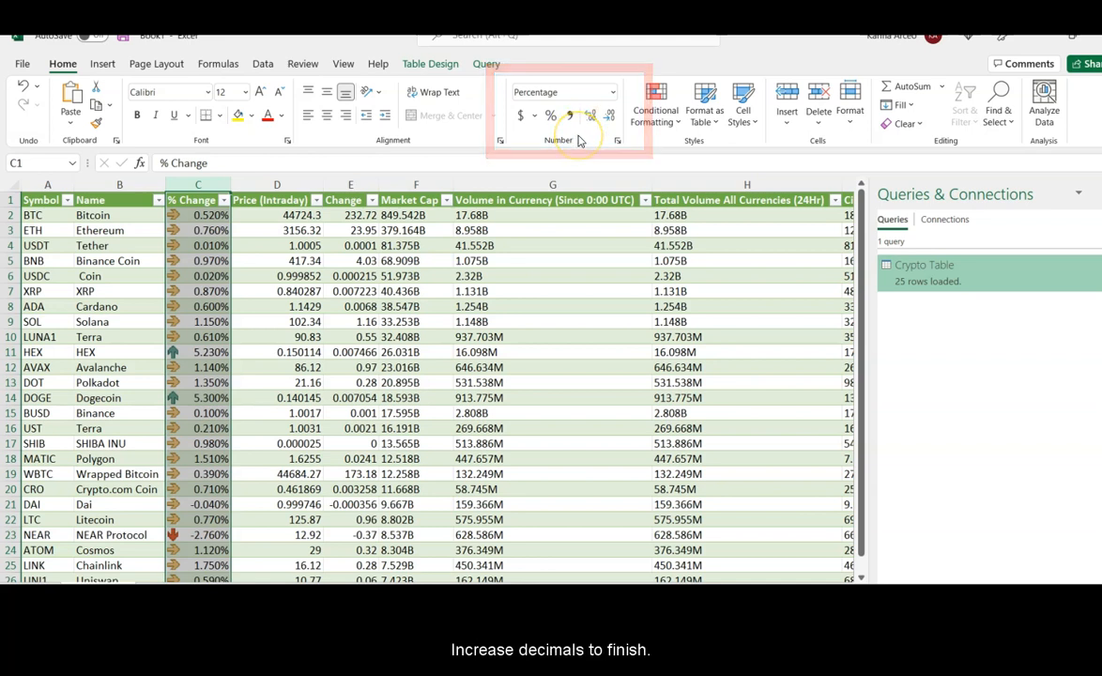
Insert a slicer for the Name field of the crypto table
click(621, 289)
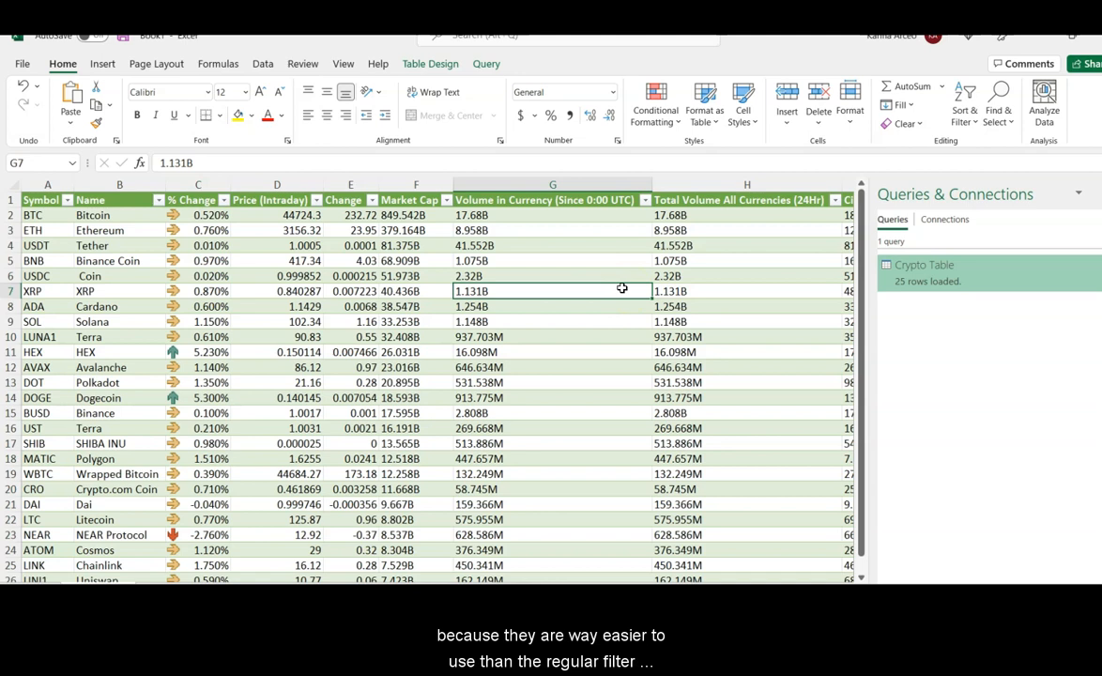
click(638, 297)
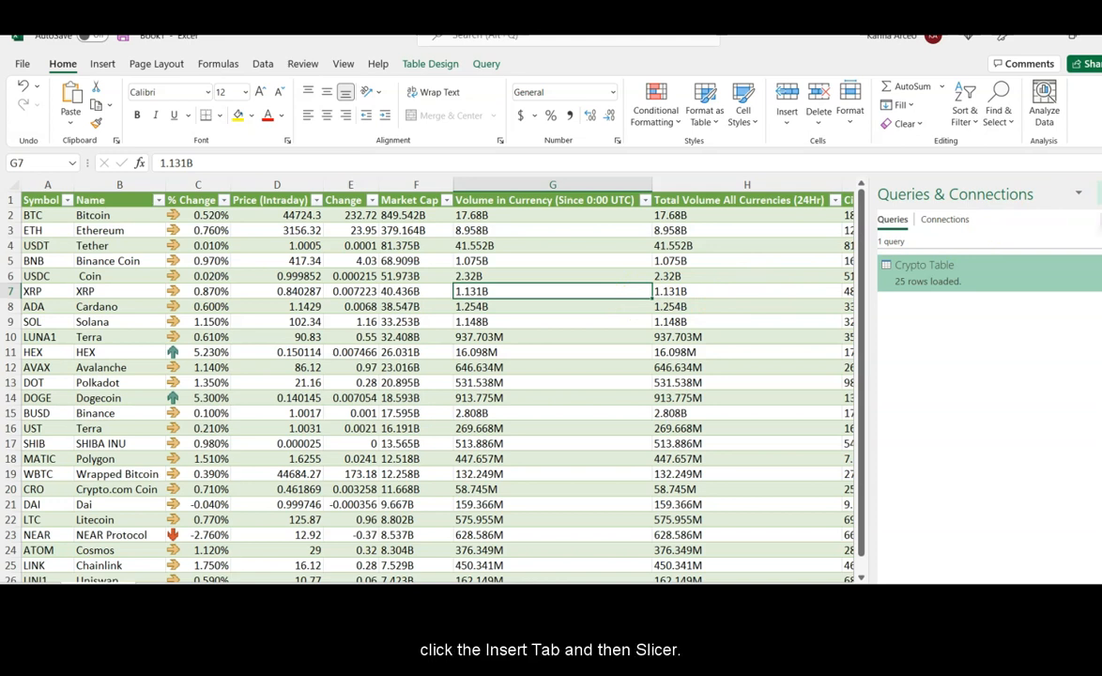
click(109, 73)
click(737, 105)
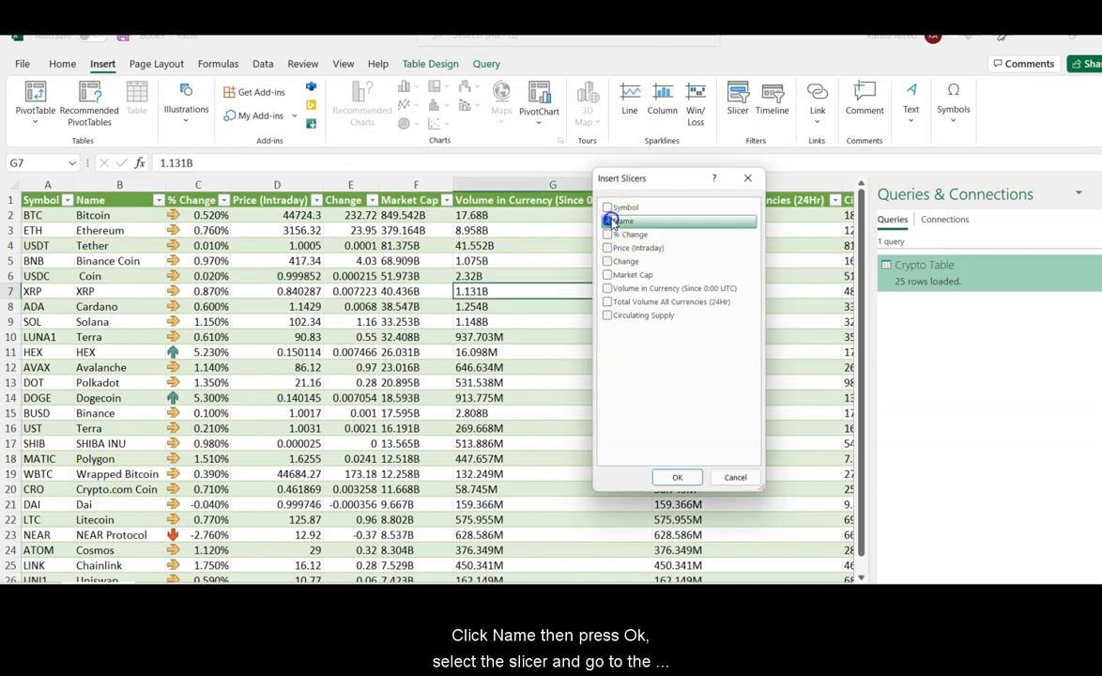
click(608, 220)
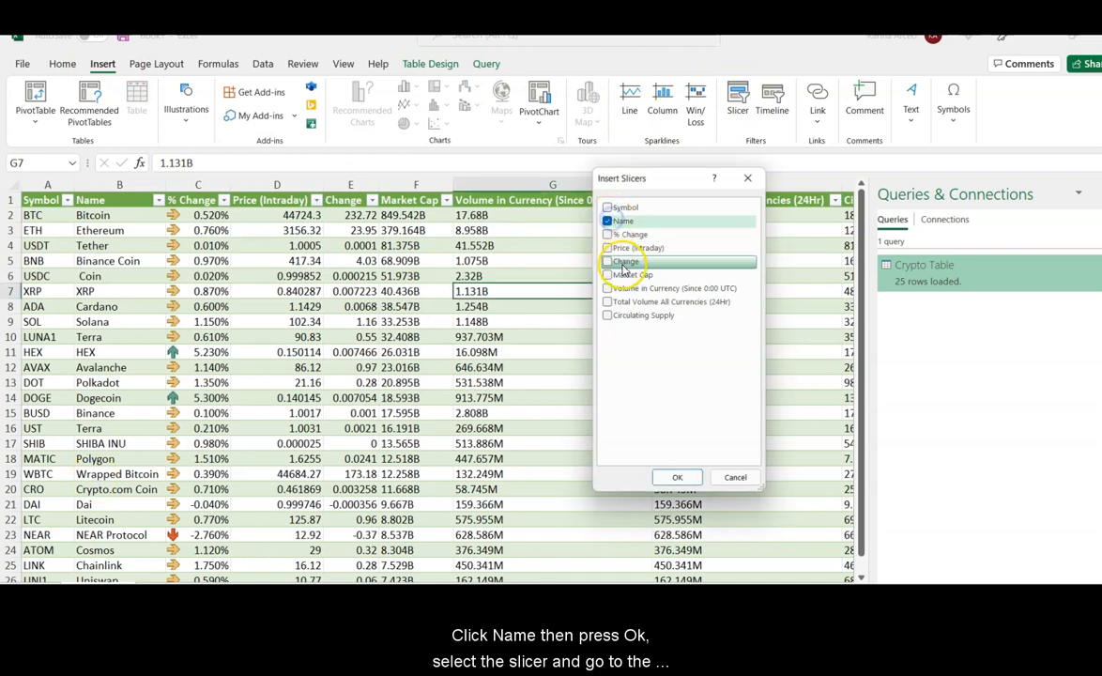
click(673, 478)
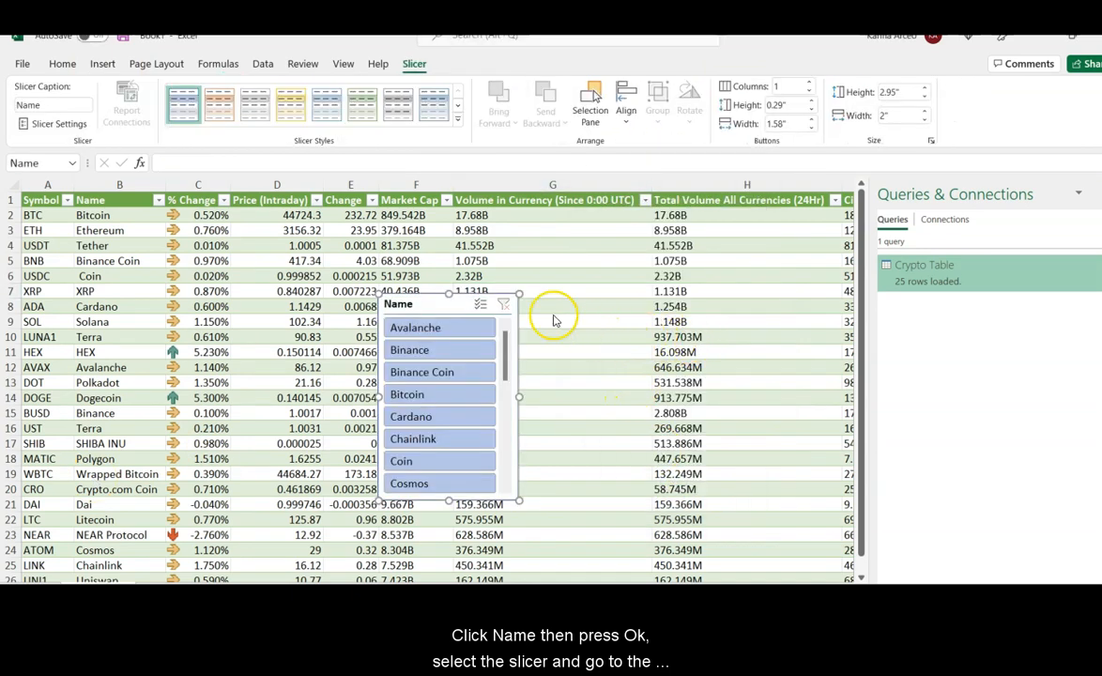
Apply the green slicer style matching the table to the Name slicer and move the slicer slightly higher on the sheet
click(364, 111)
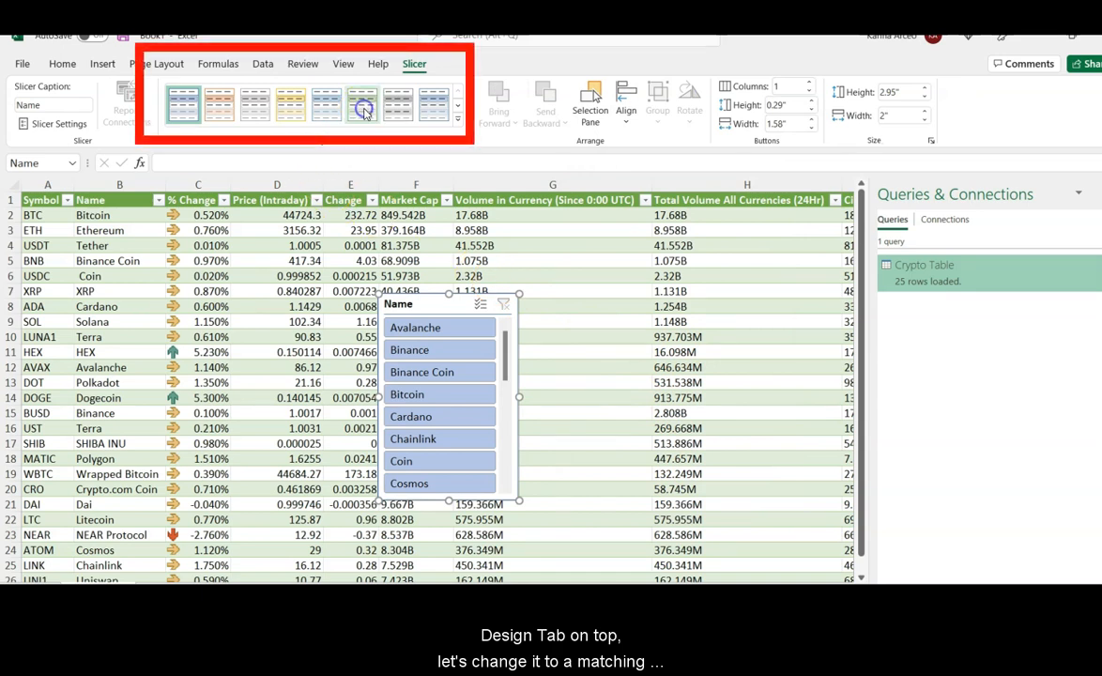
click(363, 113)
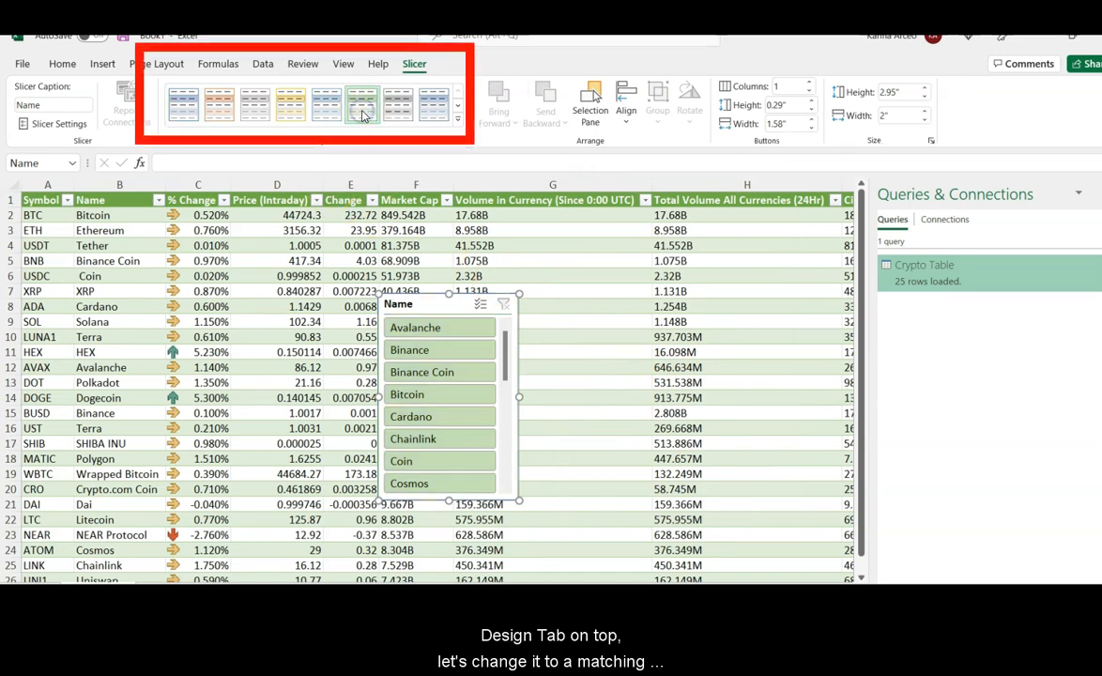
drag(433, 305, 444, 251)
Filter the table with the Name slicer's multi-select to Bitcoin, Cardano, Ethereum, Dogecoin and Chainlink
click(422, 341)
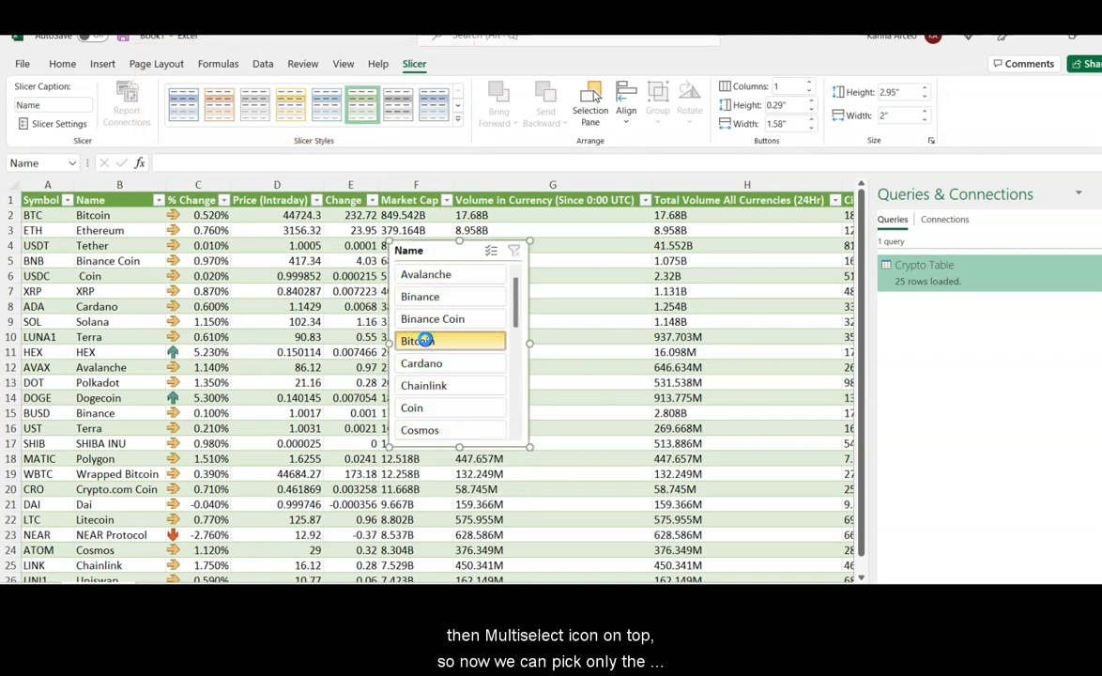
click(489, 253)
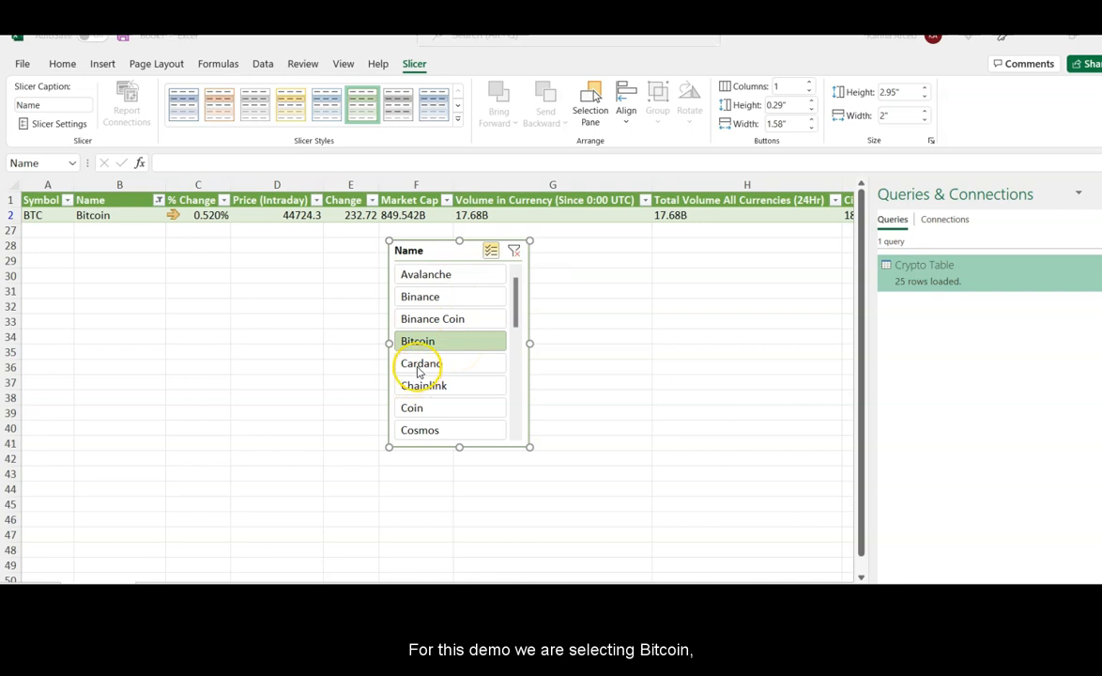
click(418, 364)
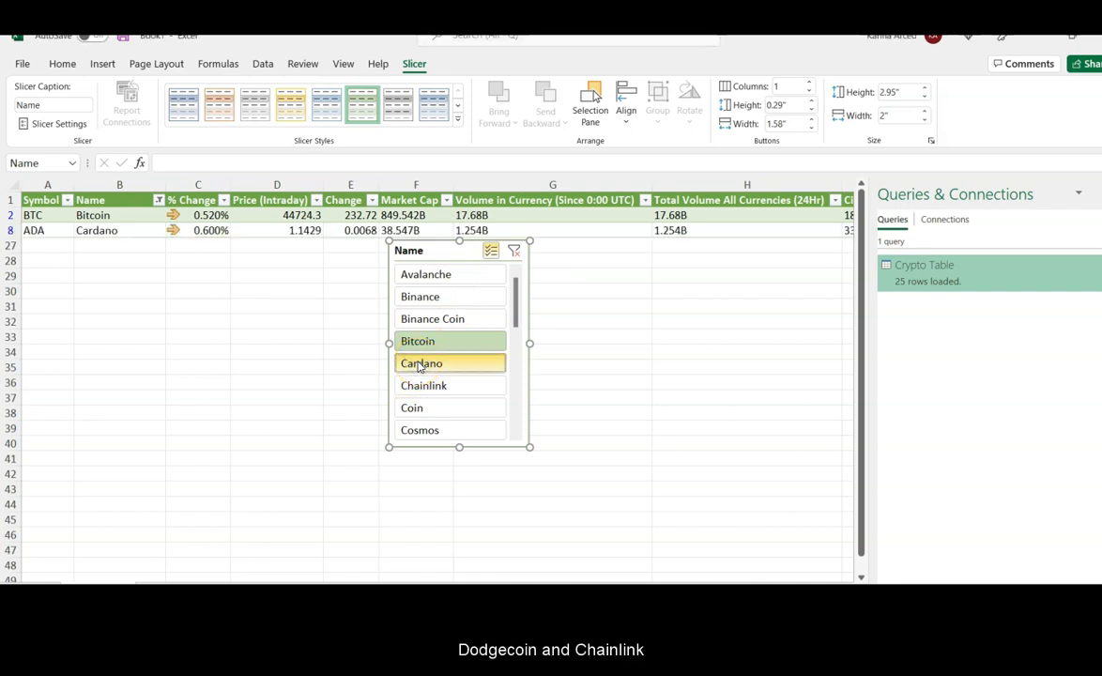
scroll(420, 385, down, 2)
click(420, 386)
click(417, 364)
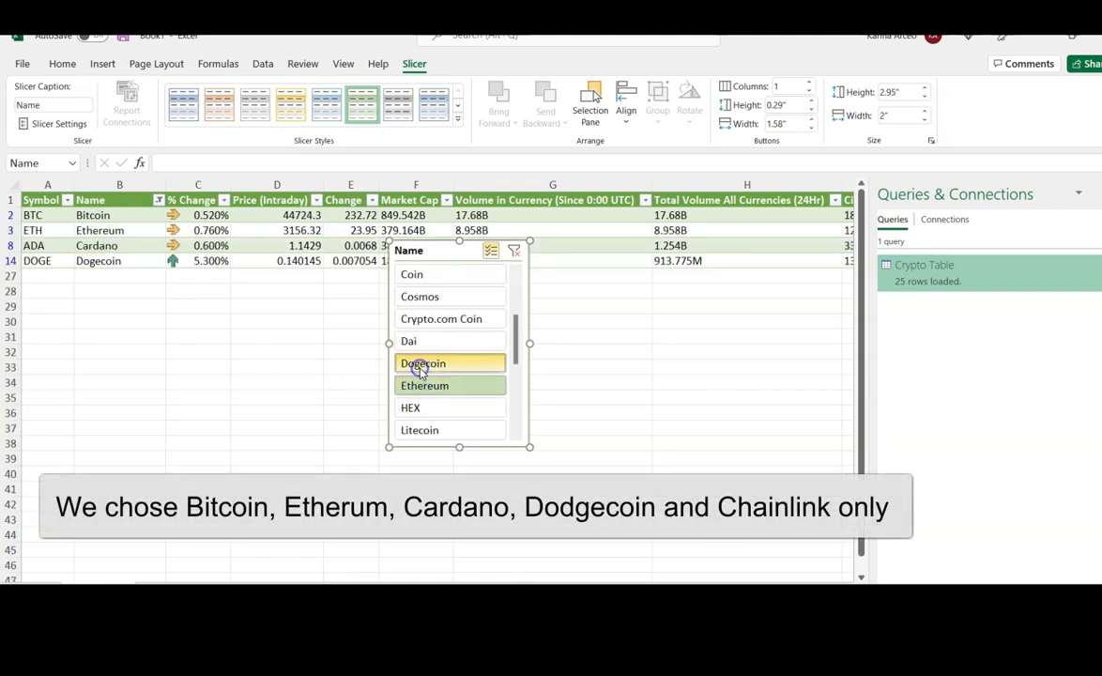
scroll(422, 357, up, 1)
click(422, 319)
Move the Name slicer below the filtered table and close the Queries & Connections pane
drag(450, 249, 753, 315)
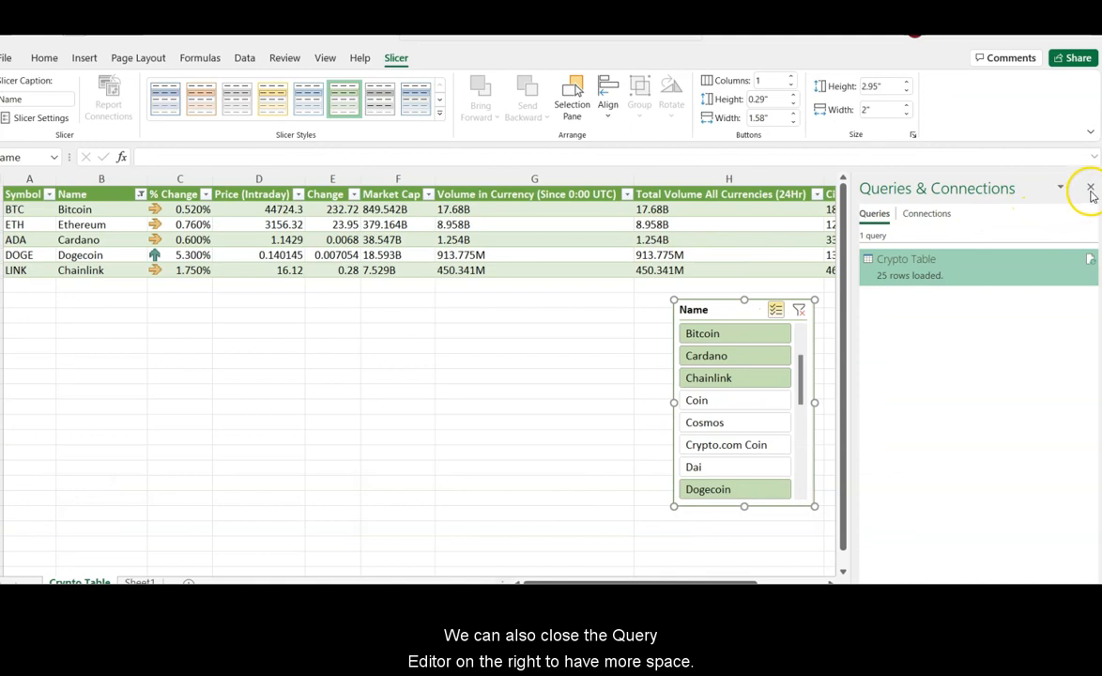
click(1089, 188)
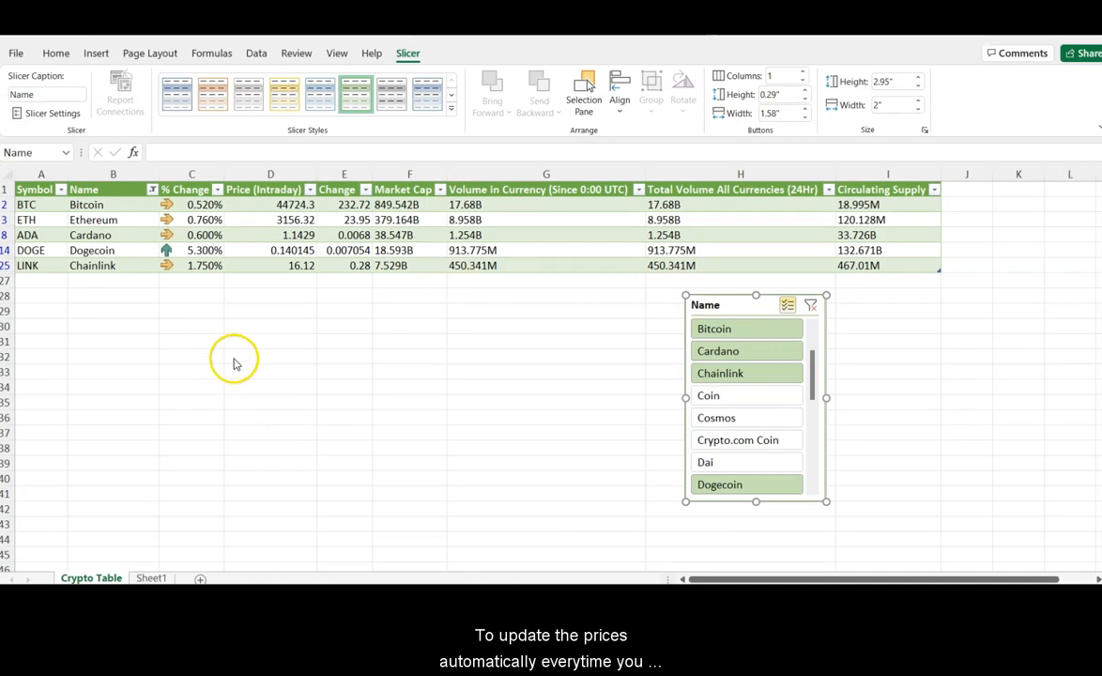
Set the Crypto Table query to refresh every 5 minutes and to refresh data when opening the file
click(277, 237)
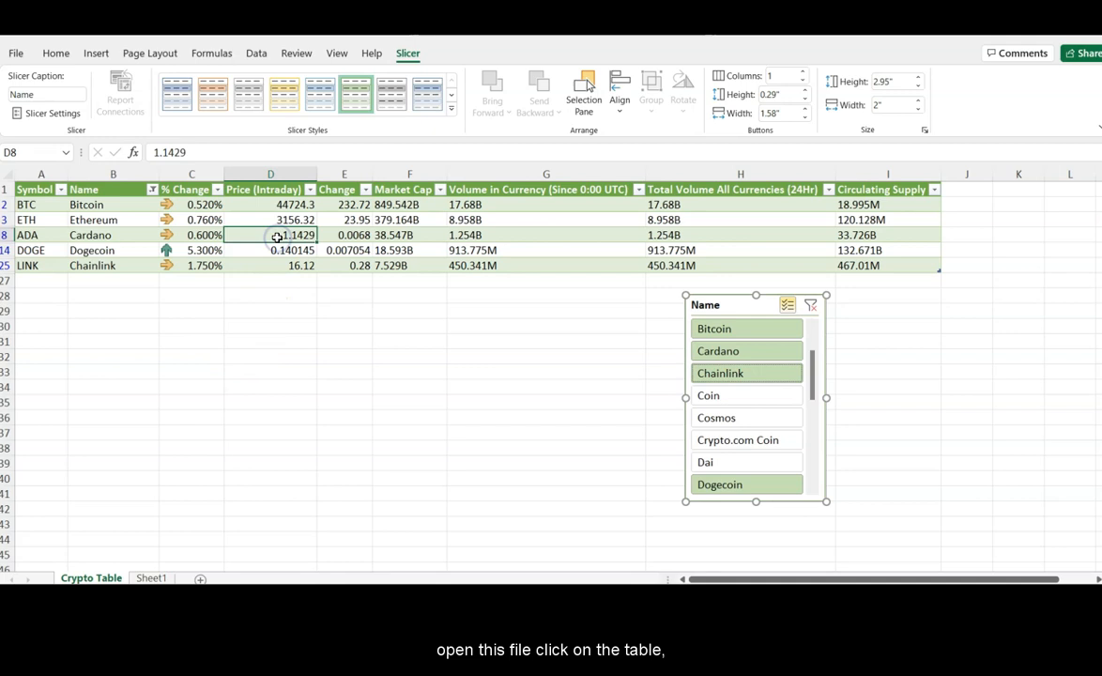
click(480, 54)
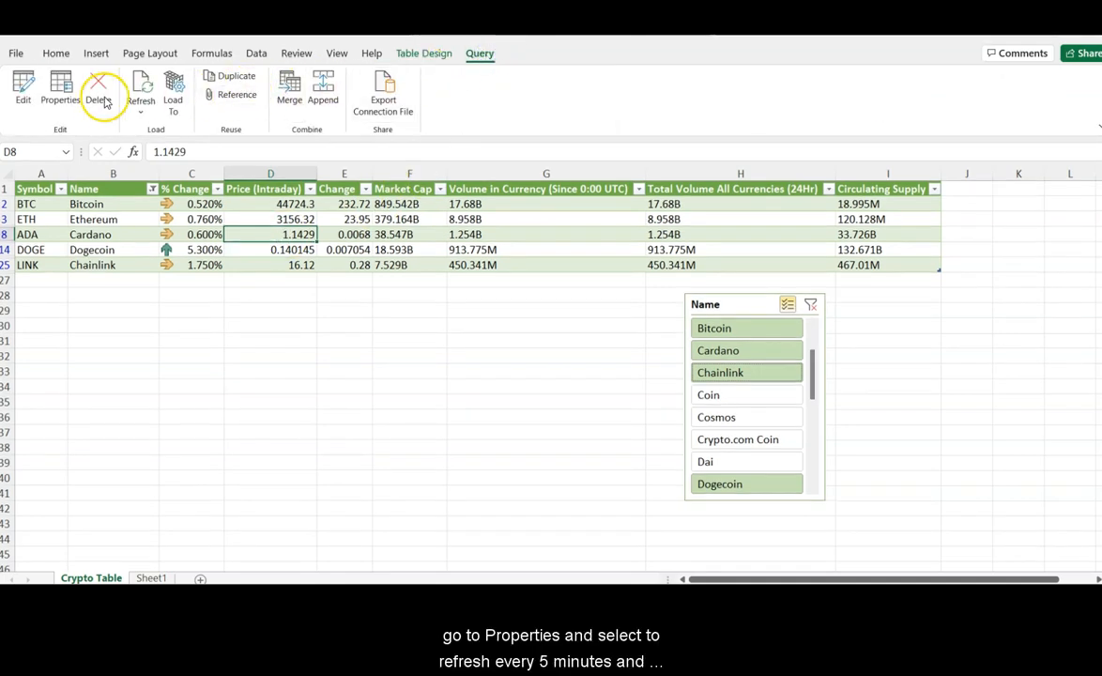
click(62, 94)
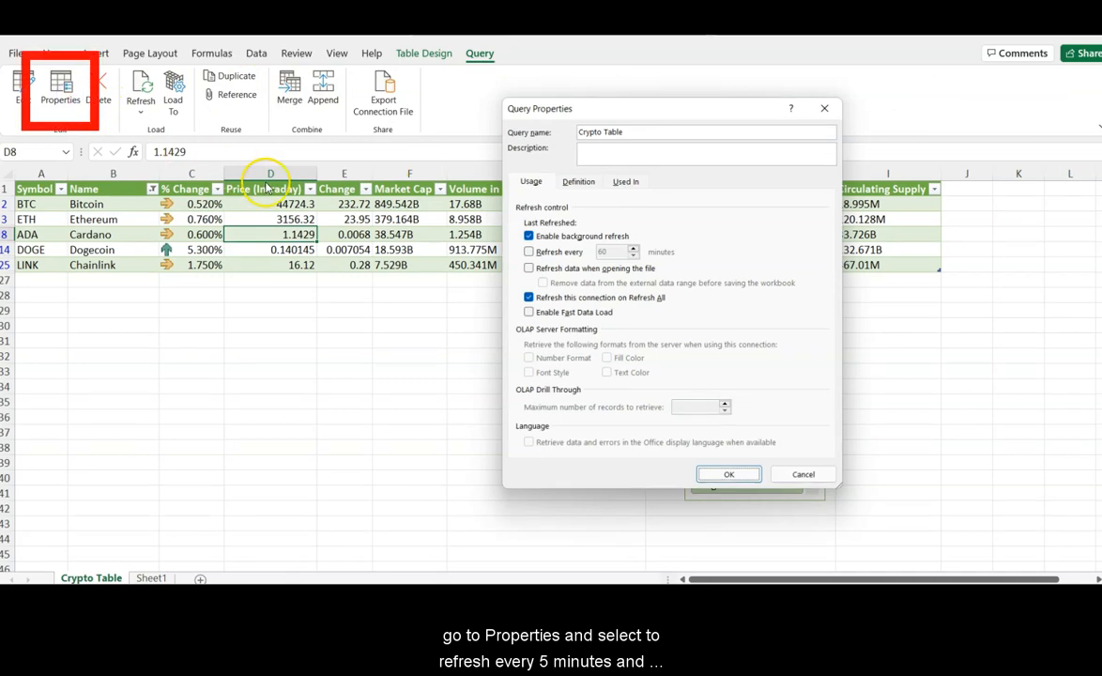
click(528, 253)
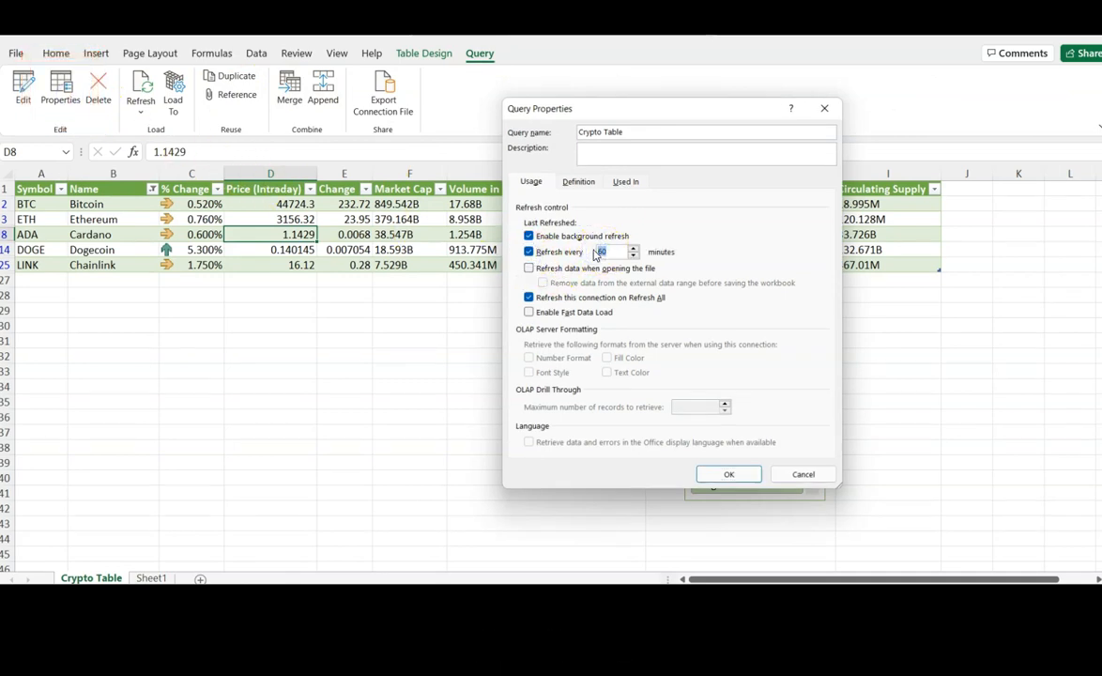
click(528, 269)
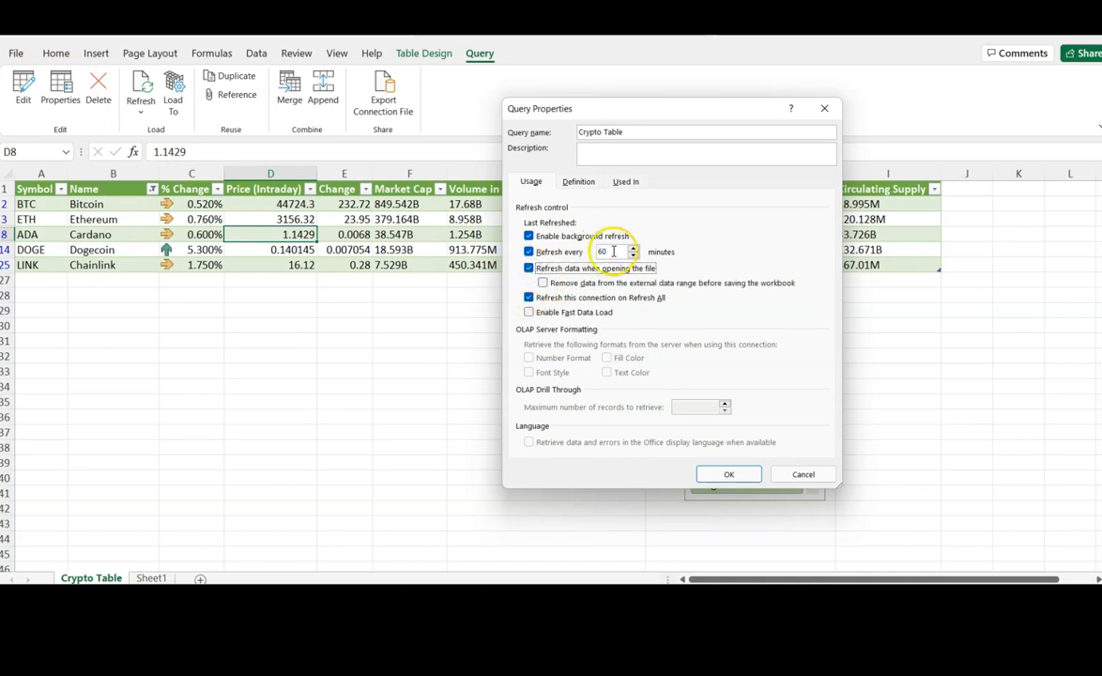
drag(614, 252, 593, 254)
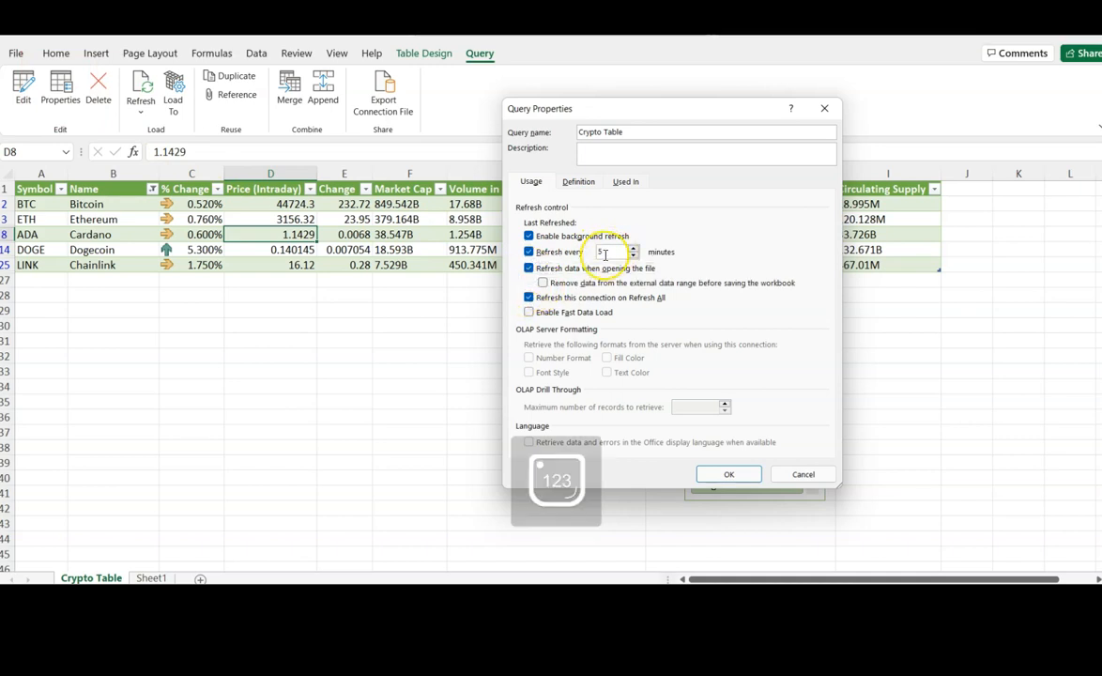
click(737, 474)
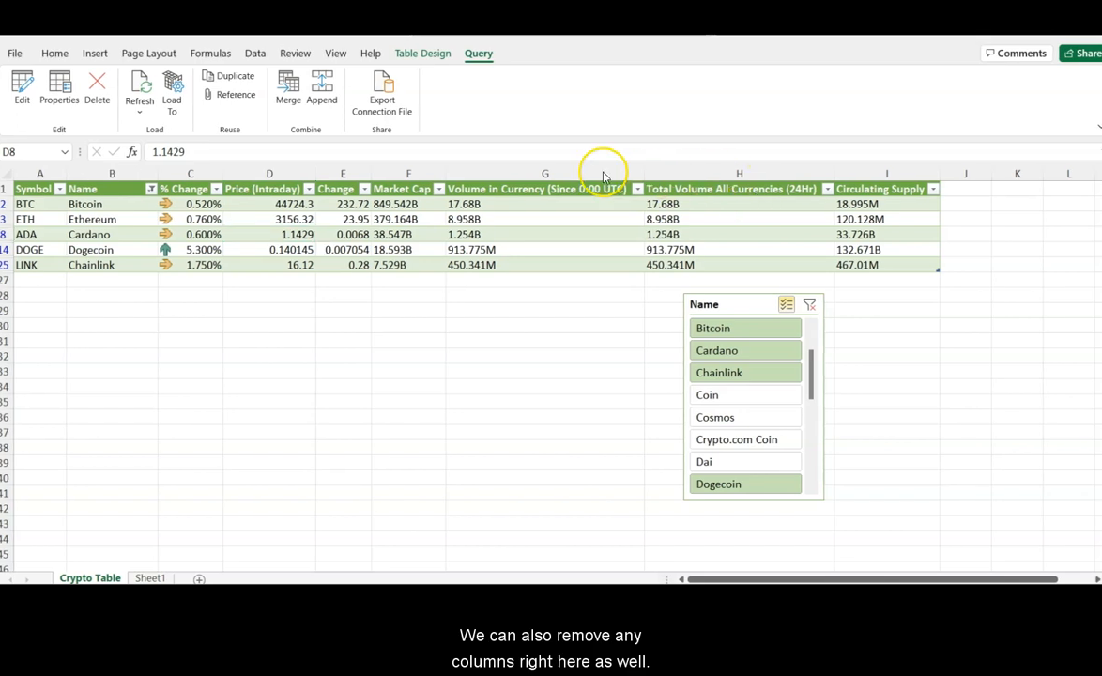
Delete the Volume in Currency (Since 0:00 UTC) column from the sheet
click(587, 171)
right_click(586, 173)
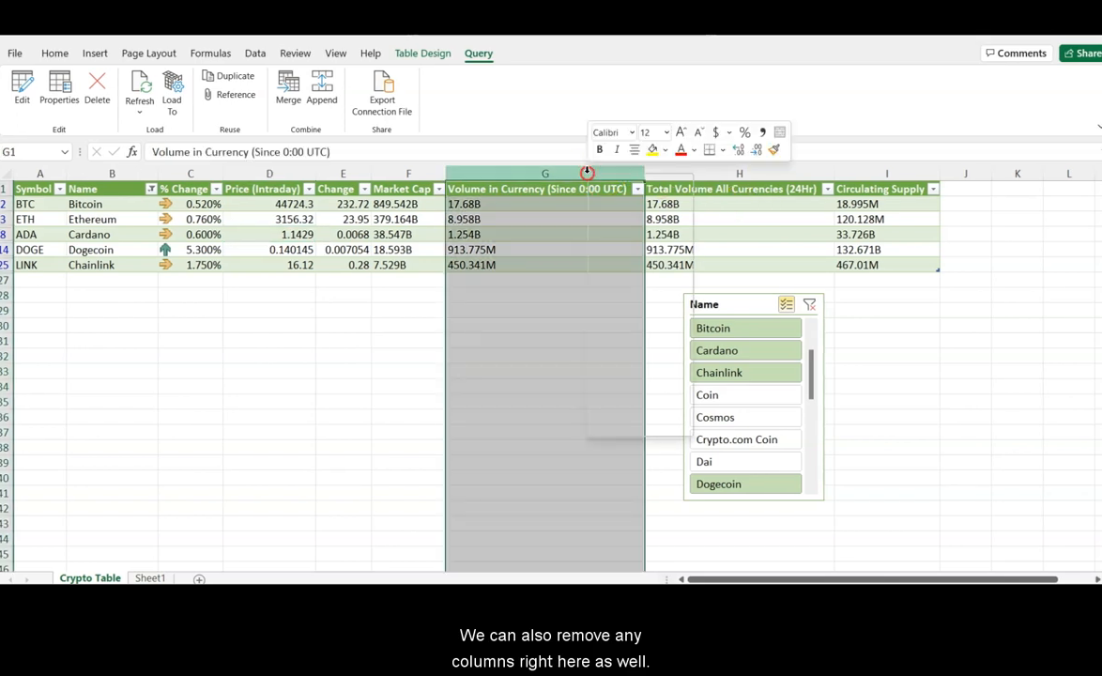
click(622, 314)
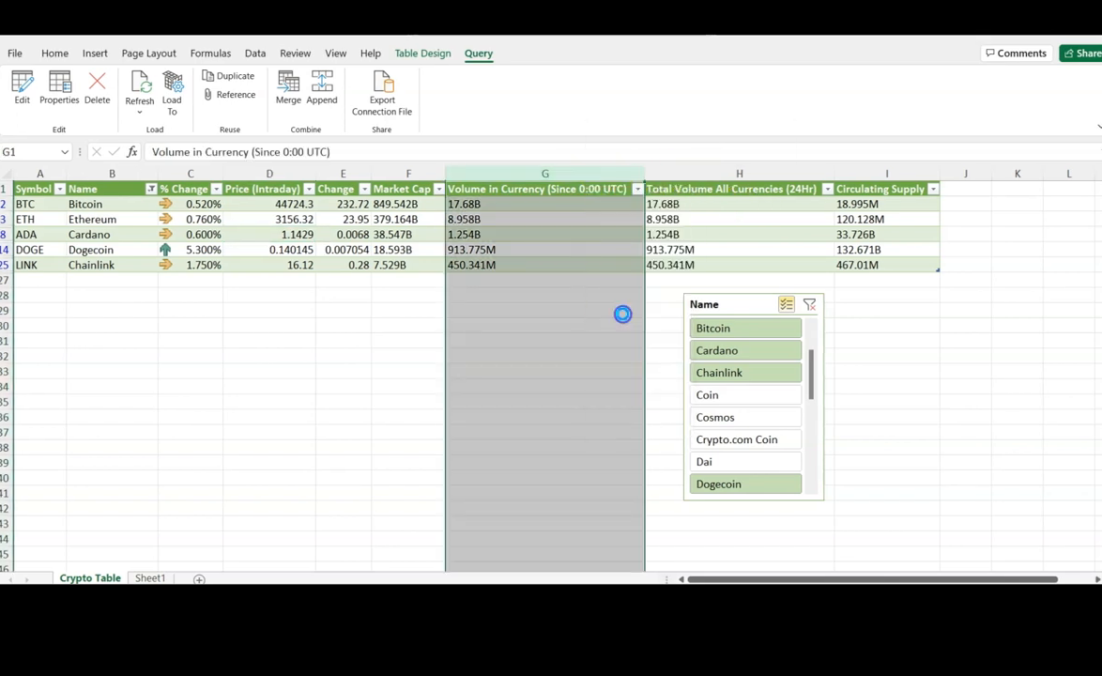
Place the Name slicer beside the table's last column and add Polkadot to its selection
click(744, 304)
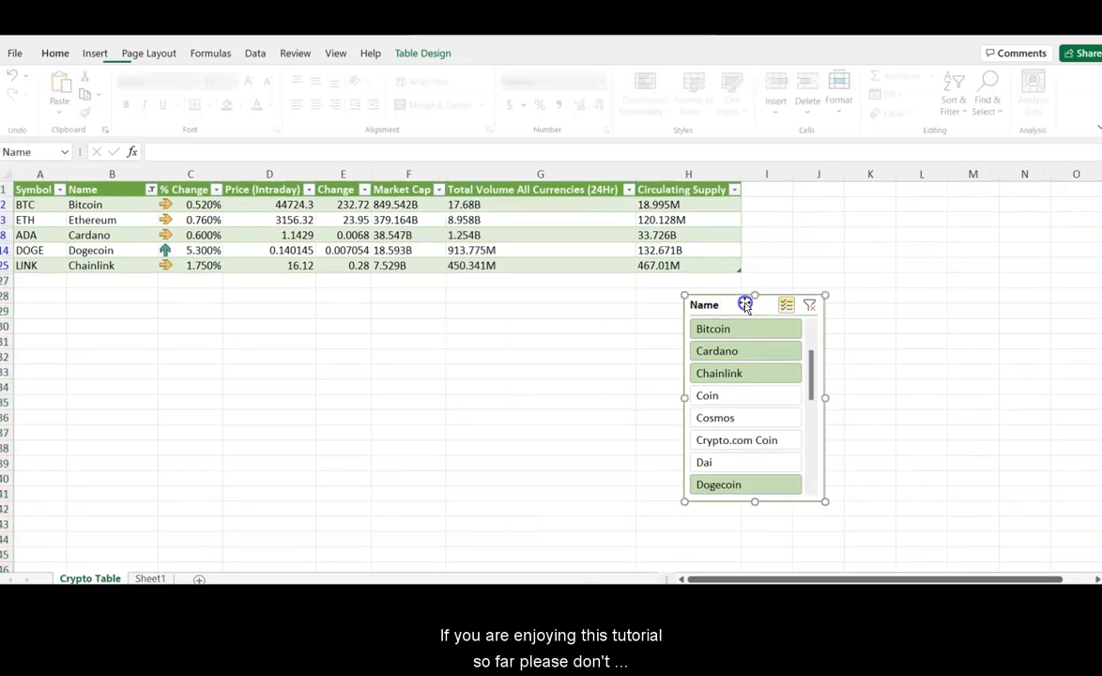
drag(749, 302, 825, 191)
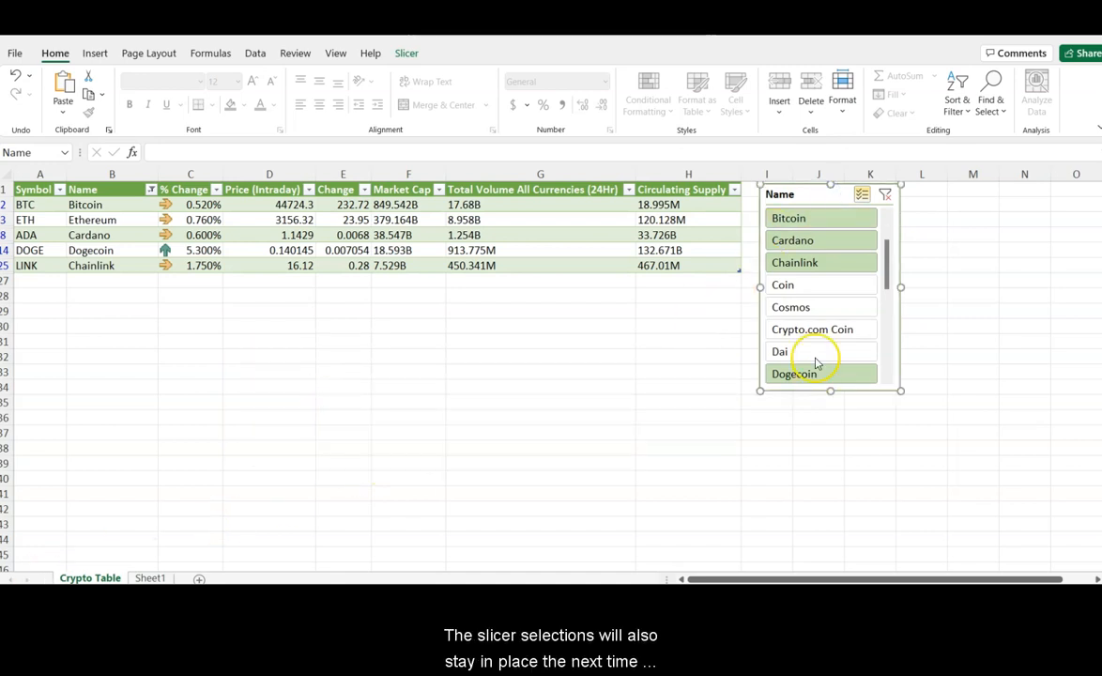
scroll(793, 289, down, 2)
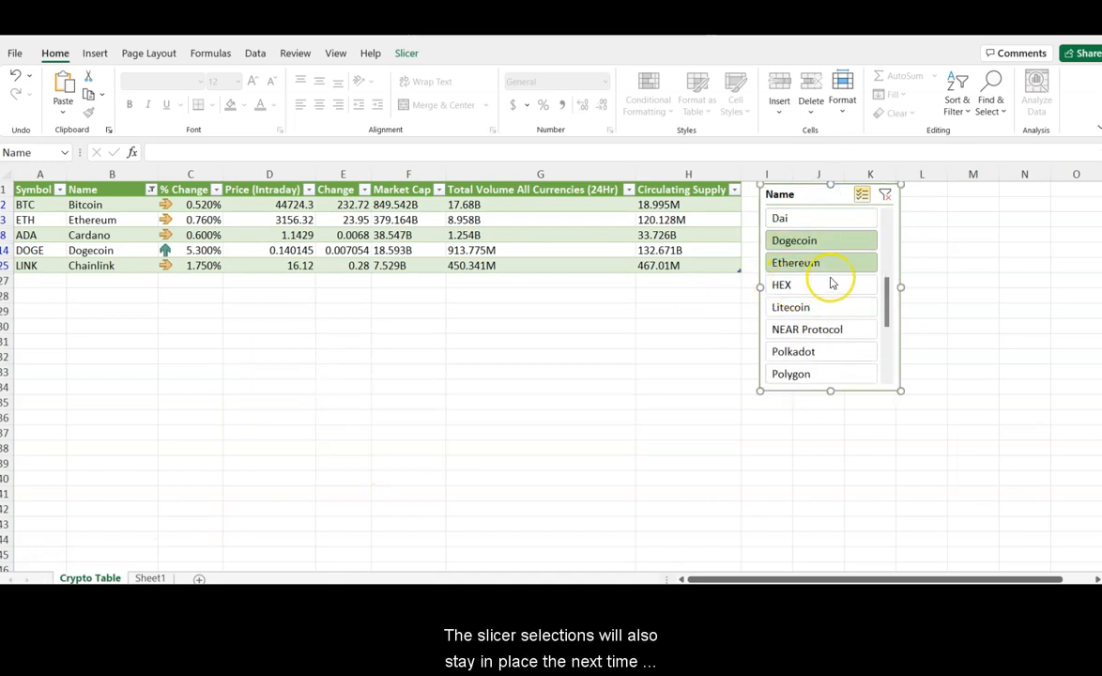
click(807, 350)
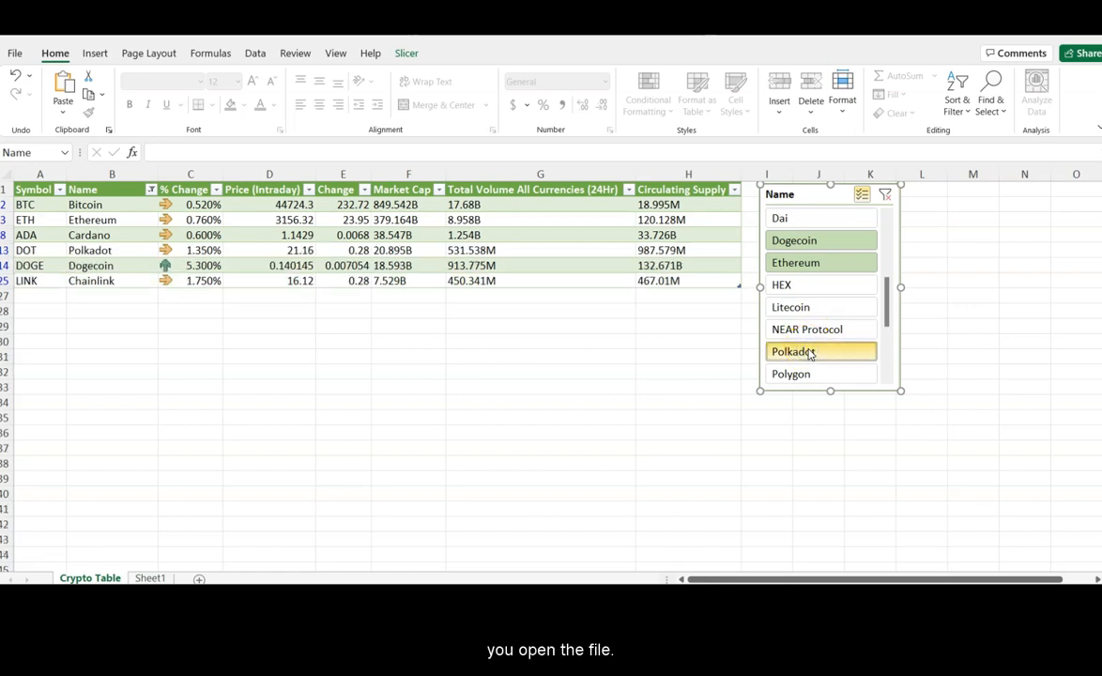
Enter the stock names Microsoft, Tesla and Apple in cells B29 to B31 below the table
click(98, 328)
text(Mi)
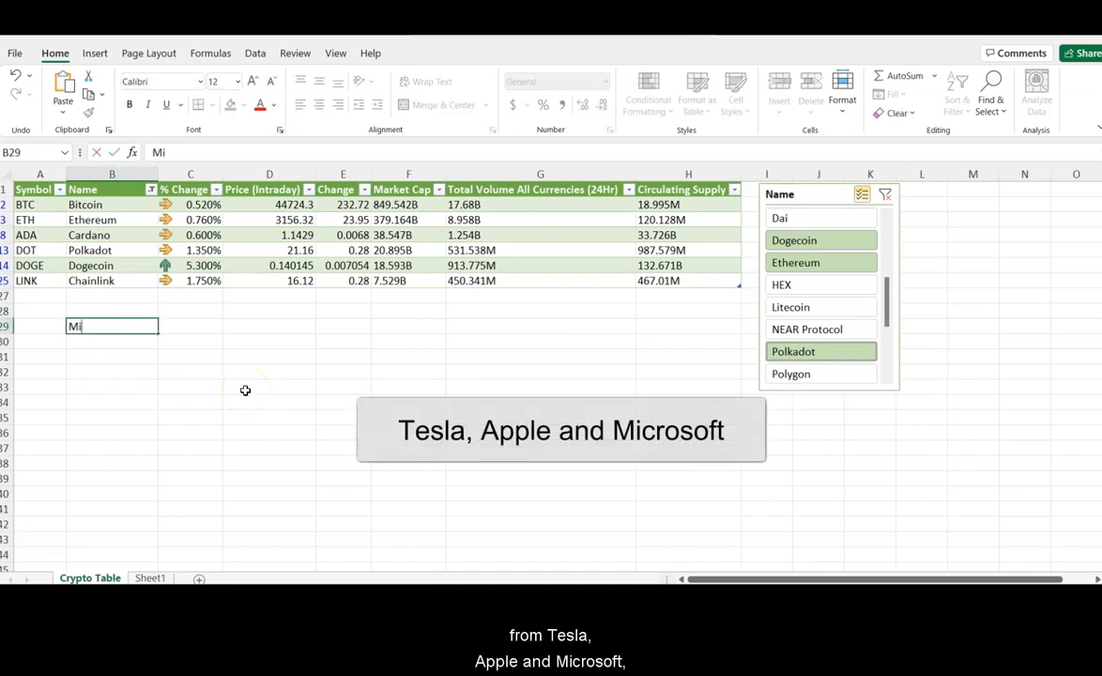
text(crosoft)
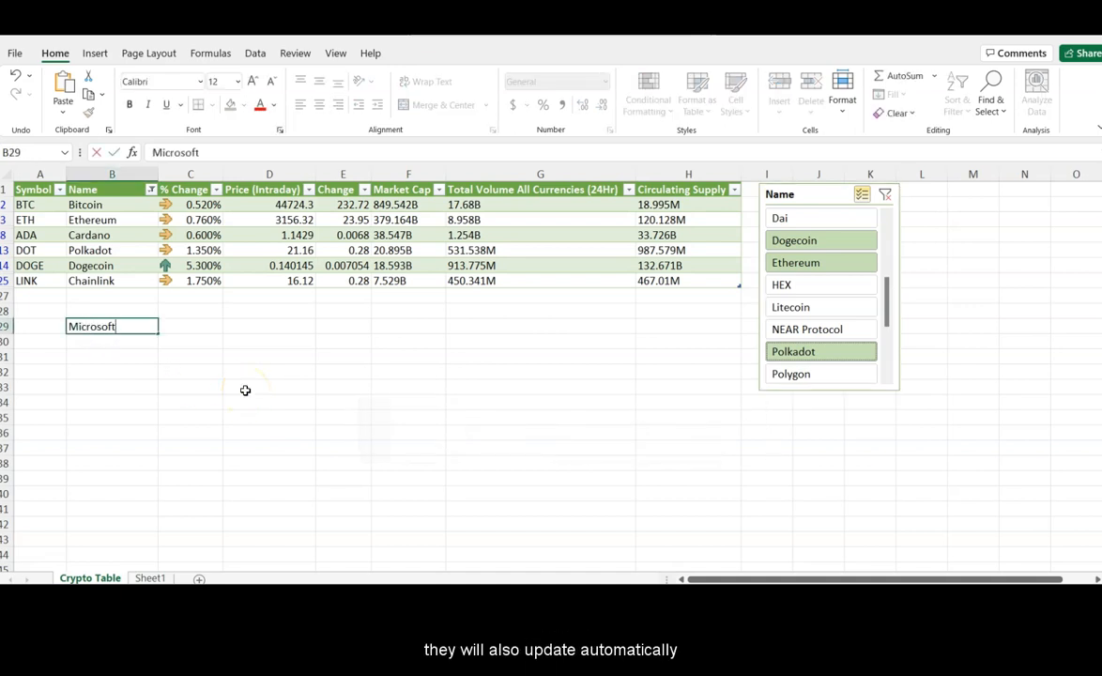
key(Return)
text(Tesla)
key(Return)
text(Apple)
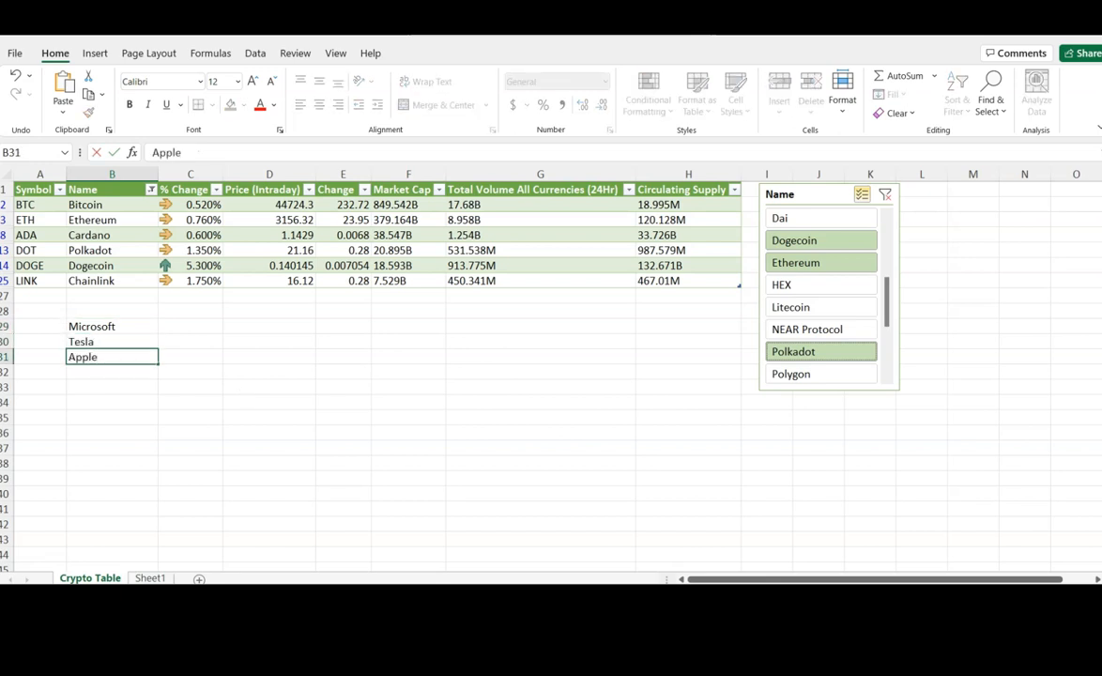
click(303, 470)
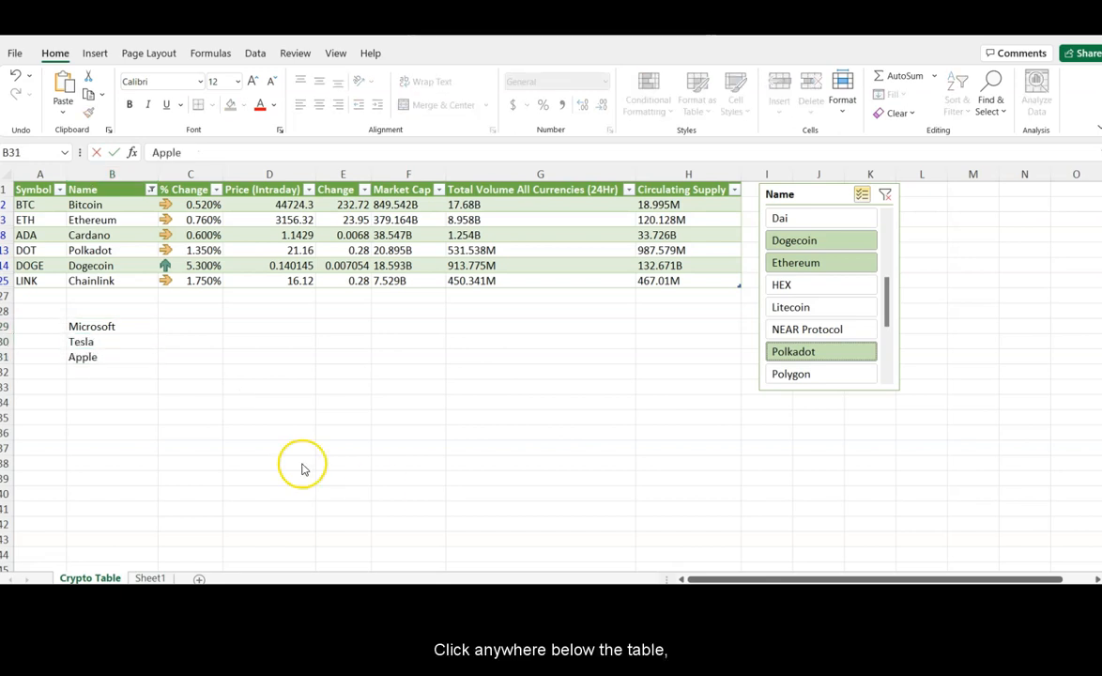
Replace the entry in cell B30 with the ticker Tsla
click(91, 345)
click(108, 342)
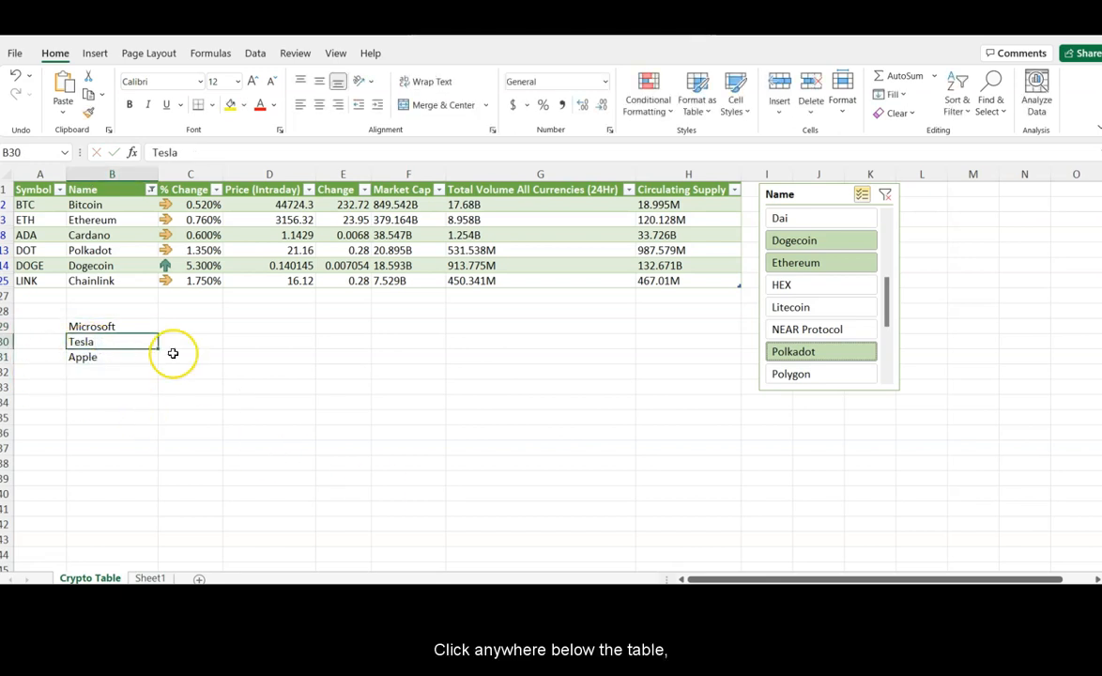
text(T)
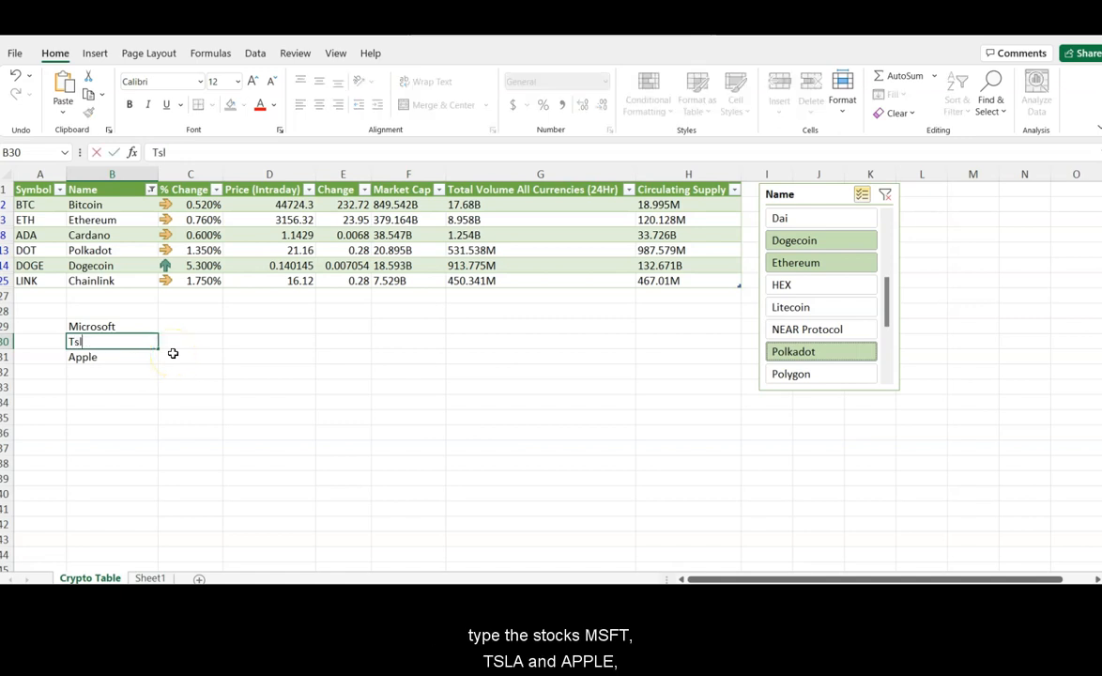
key(Return)
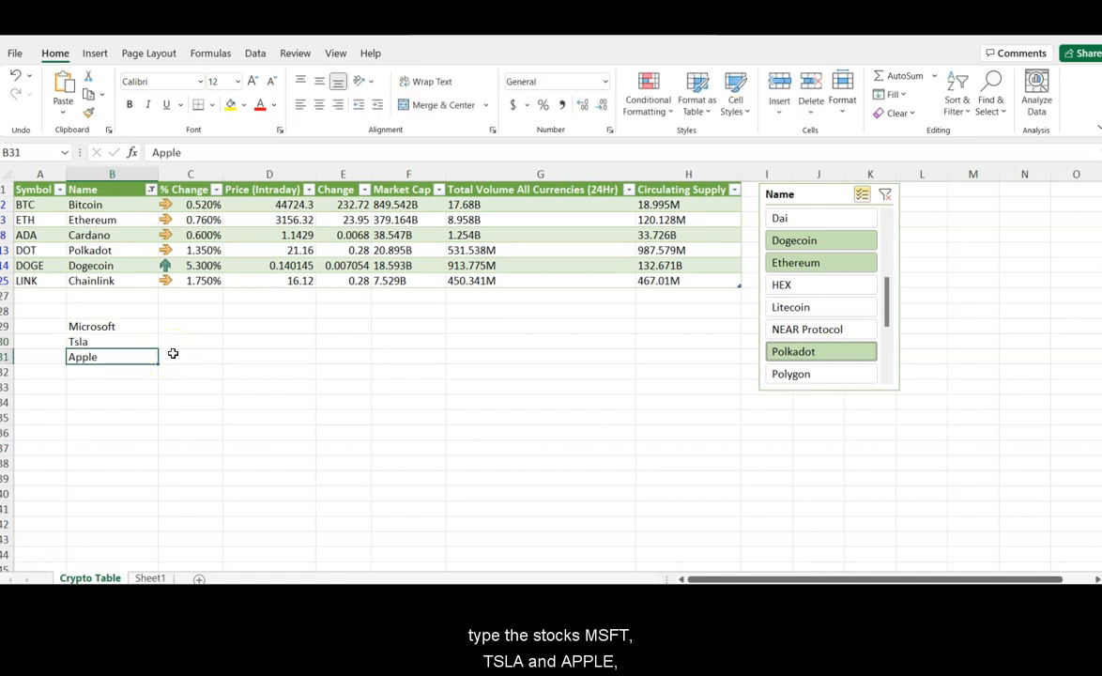
click(138, 346)
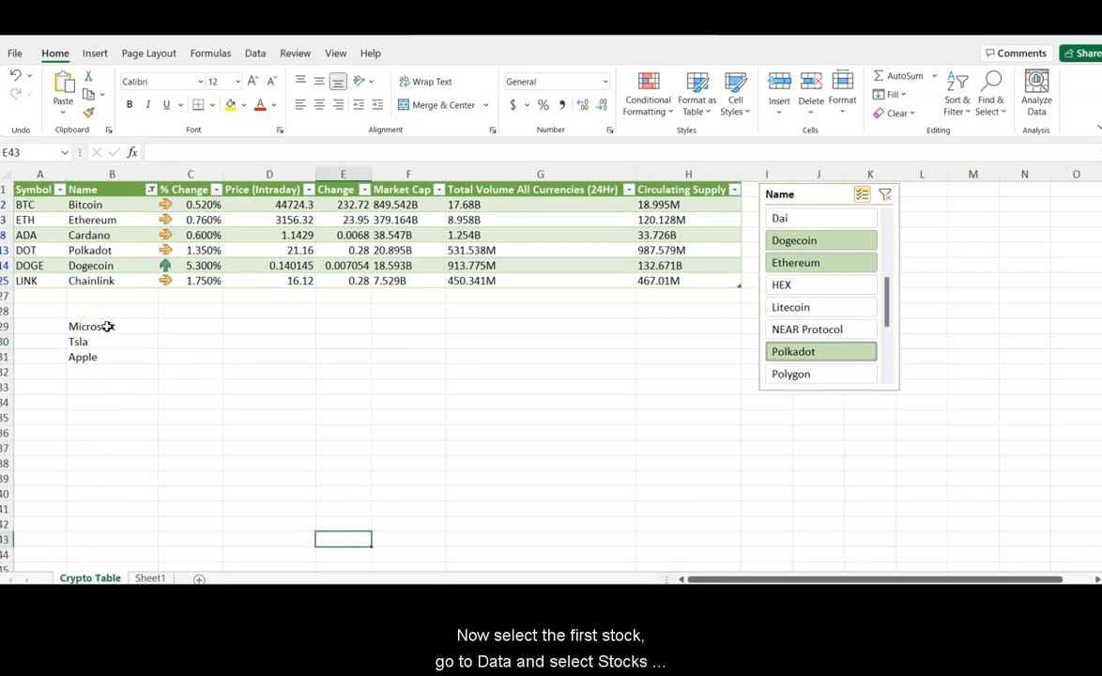
Convert the Microsoft entry in cell B29 to the Stocks data type
click(107, 327)
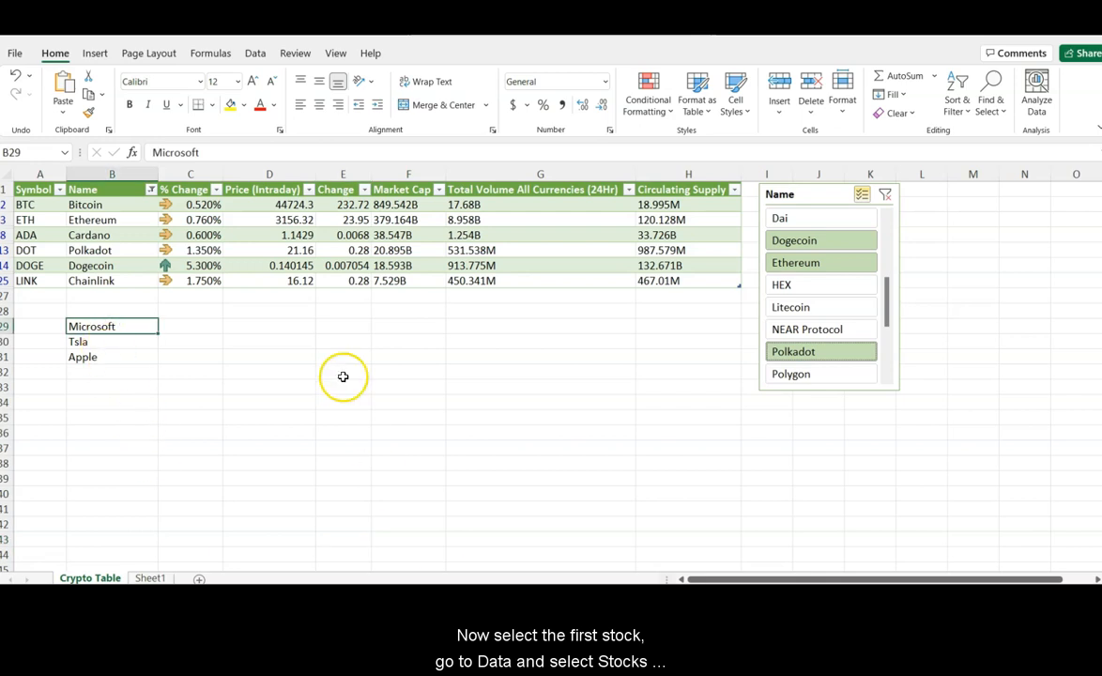
click(255, 54)
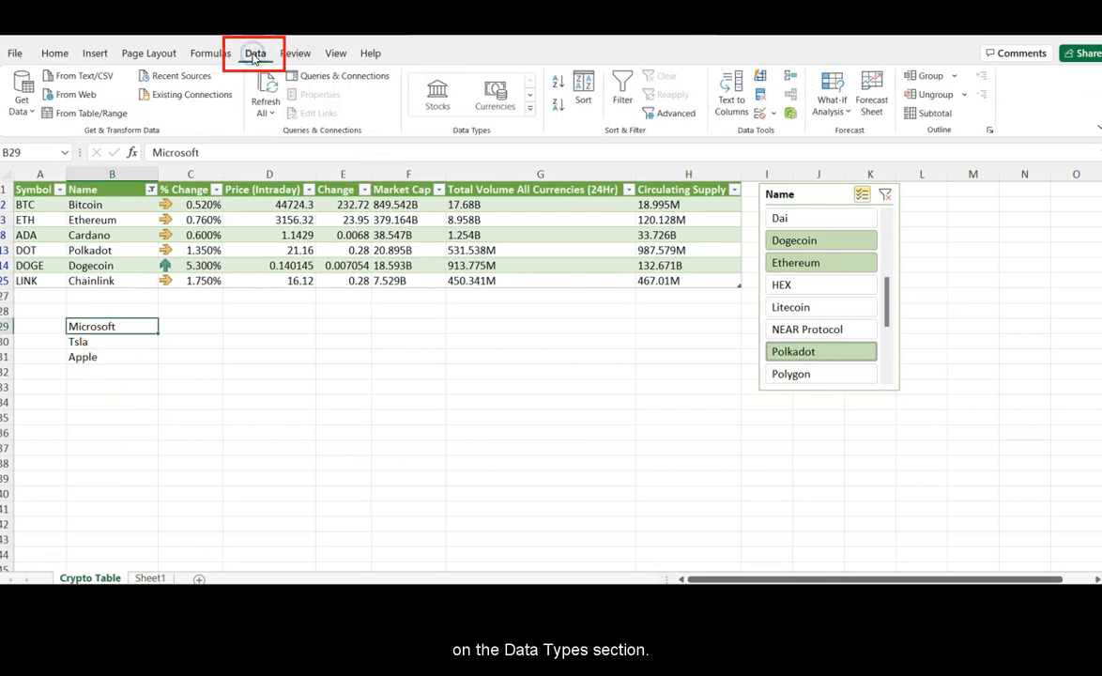
click(438, 92)
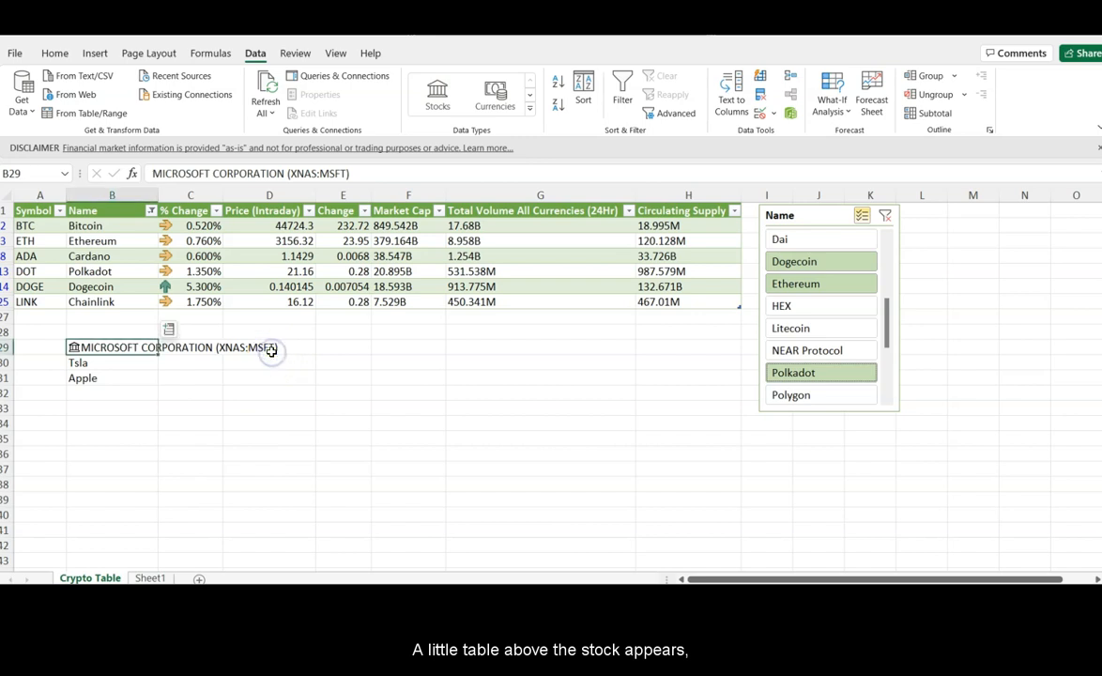
Extract the Change (%) and Price fields of the Microsoft stock into the cells beside it
click(169, 330)
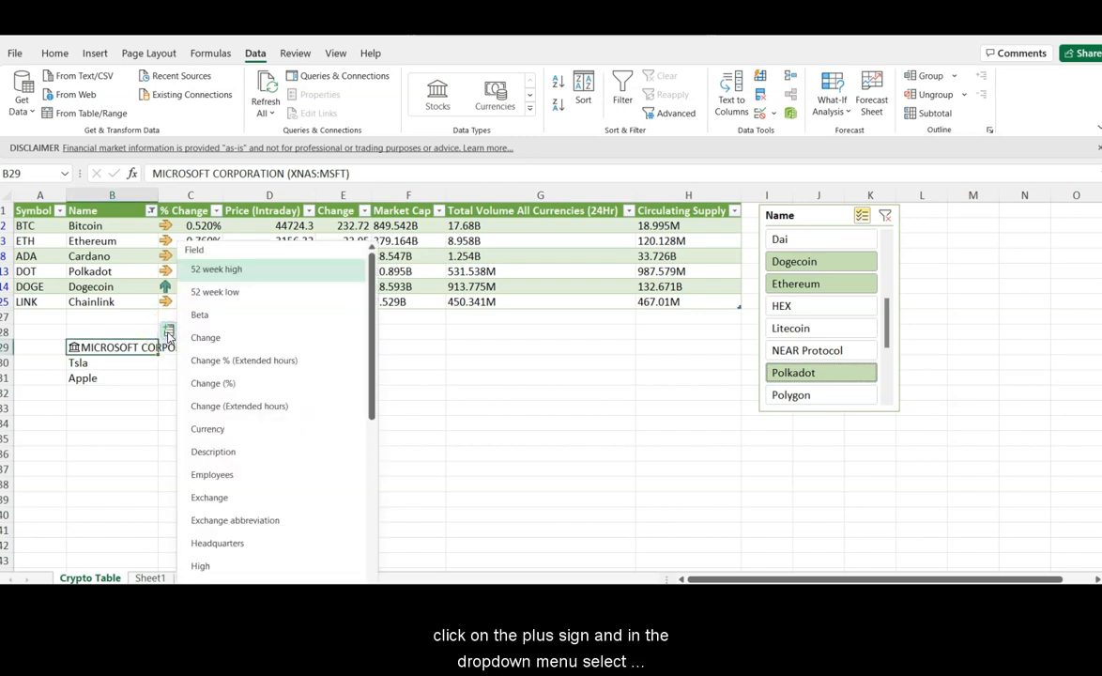
click(211, 387)
click(170, 333)
scroll(219, 466, down, 5)
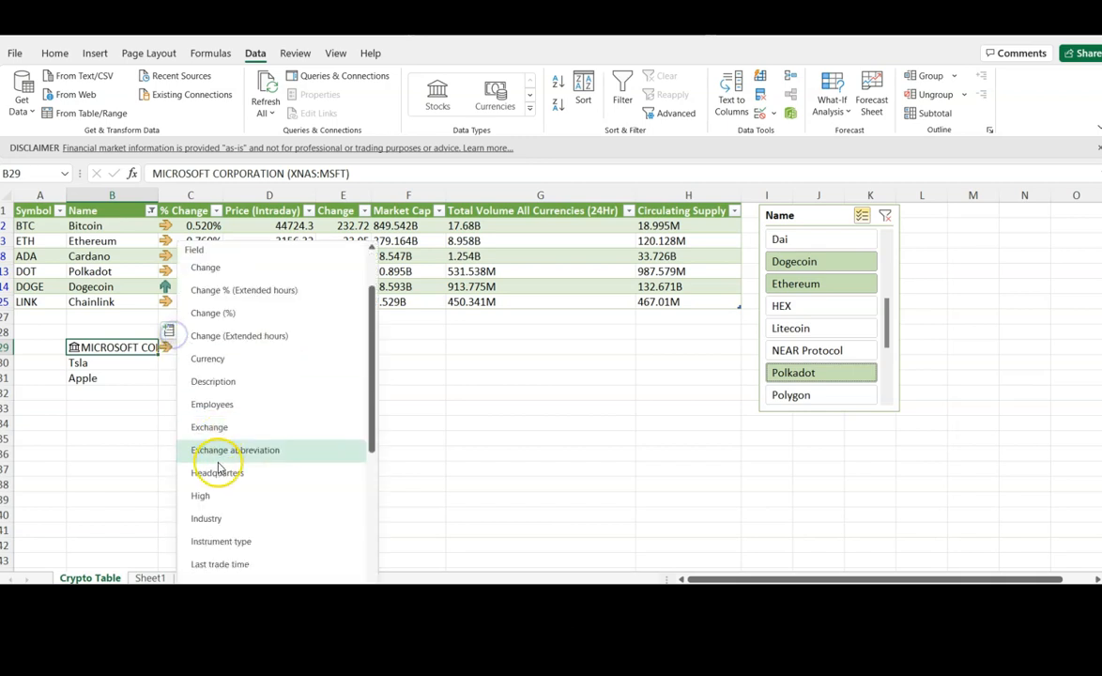
click(222, 497)
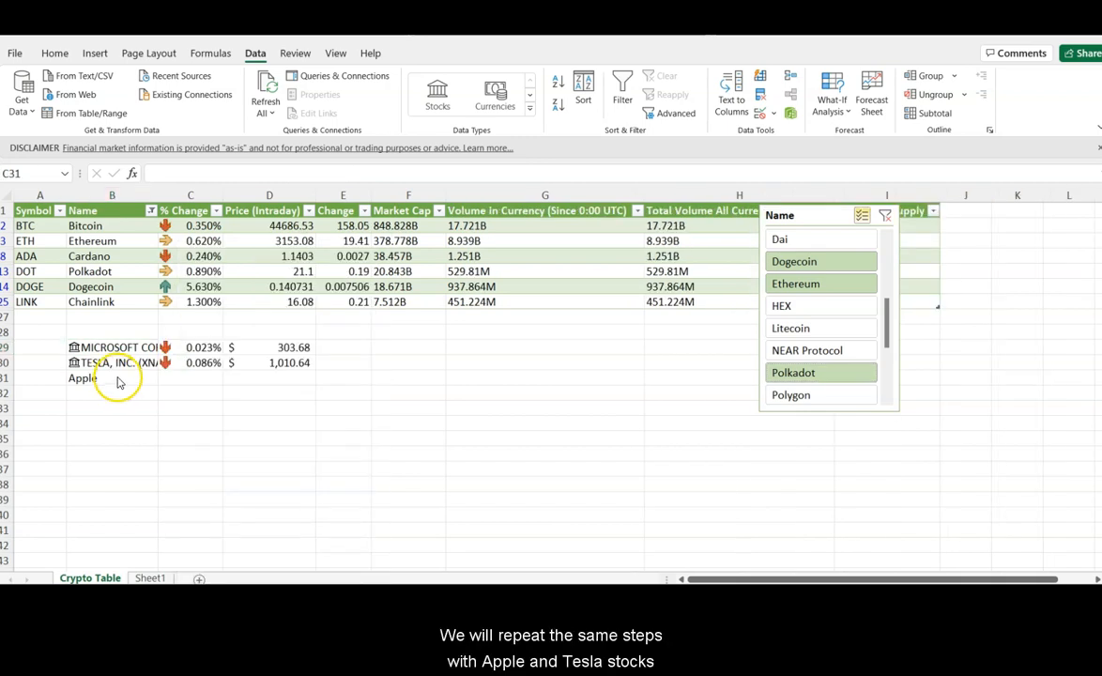
Convert the Apple entry in cell B31 to the Stocks data type and extract its Change (%) field beside it
click(112, 377)
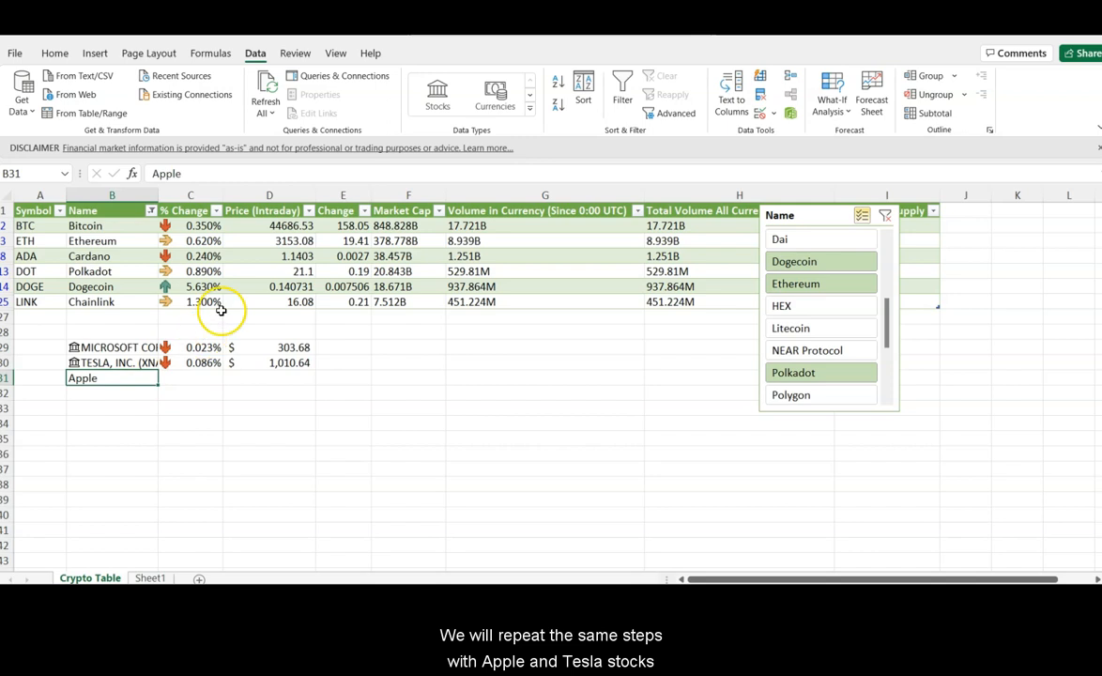
click(437, 94)
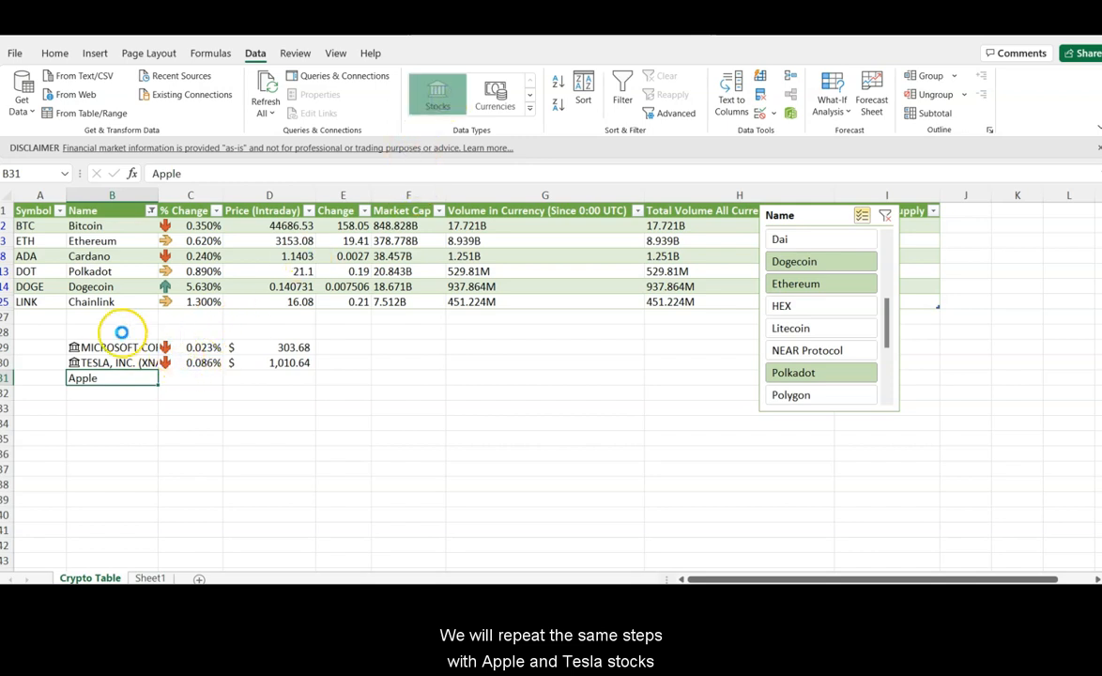
click(169, 362)
scroll(263, 215, up, 5)
click(262, 109)
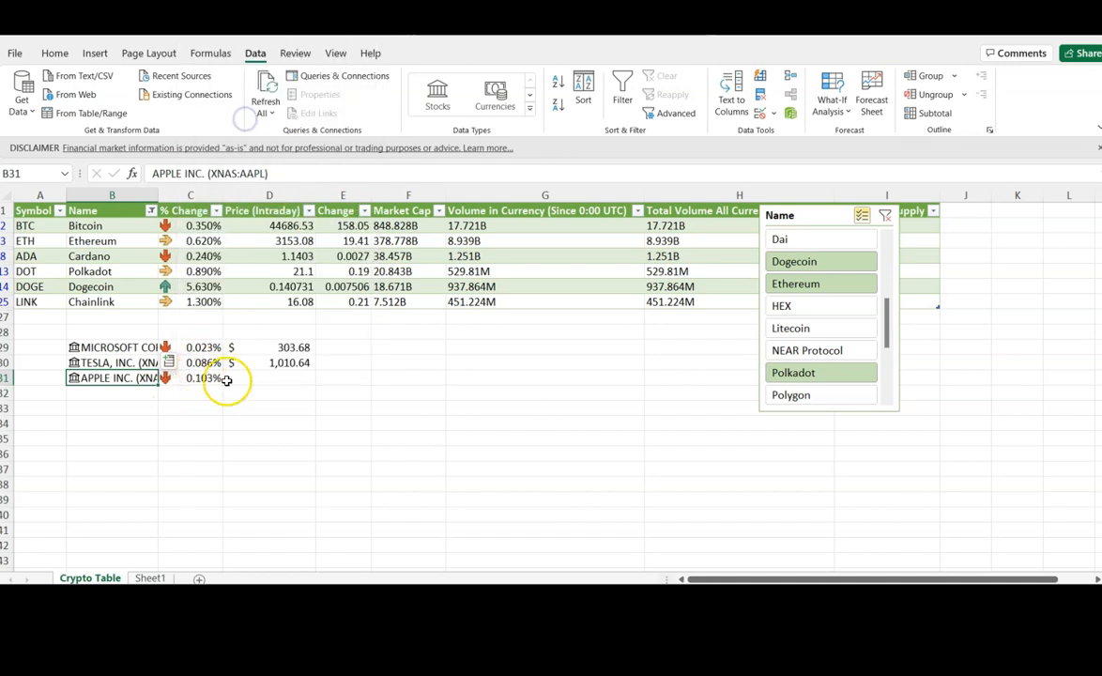
Extract the Price field of the Apple stock into the next cell of its row
click(169, 363)
scroll(235, 338, down, 5)
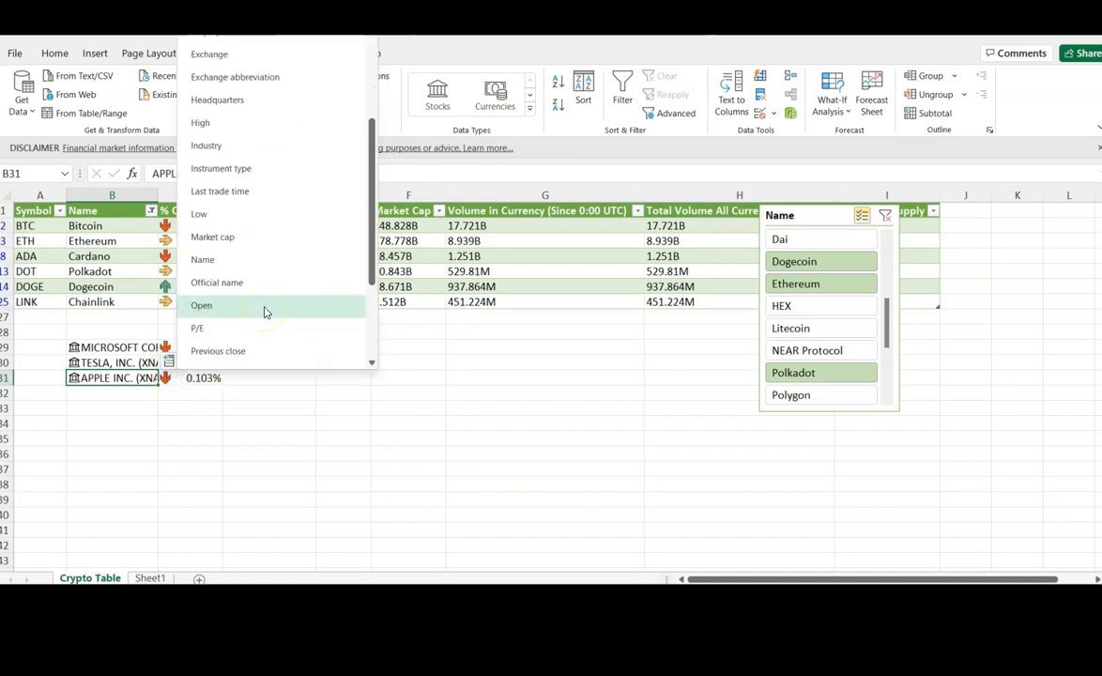
scroll(265, 311, down, 2)
click(253, 270)
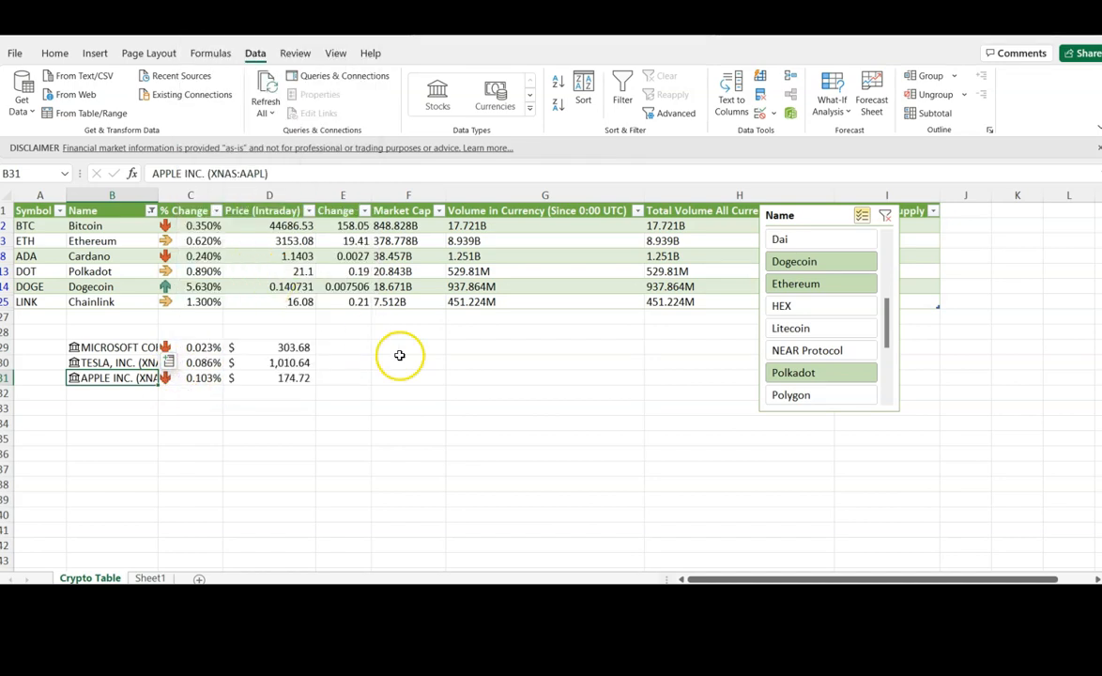
Enter the headers % Change in cell C28 and Price in cell D28 above the stock values
click(199, 332)
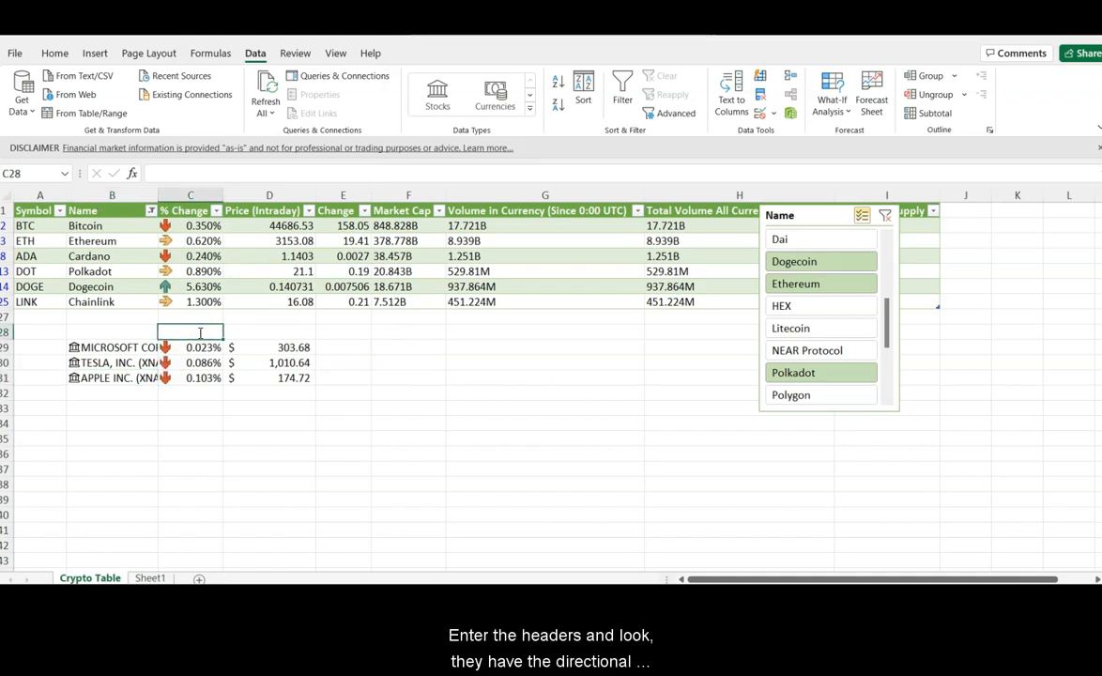
text(% Change)
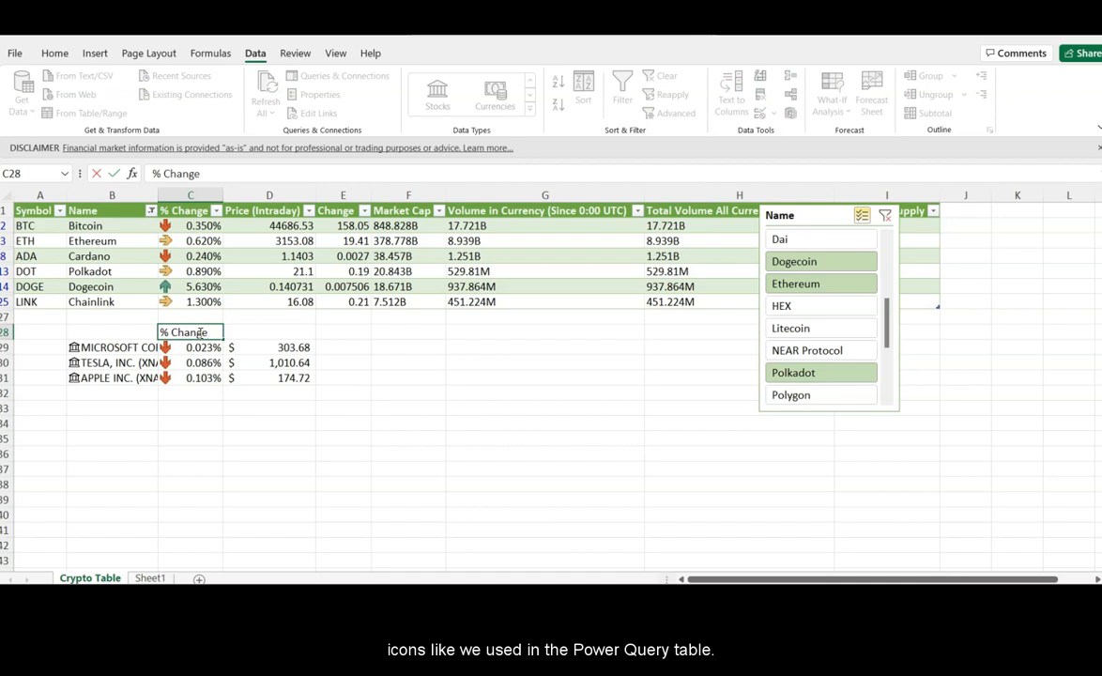
key(Tab)
key(Down)
key(Up)
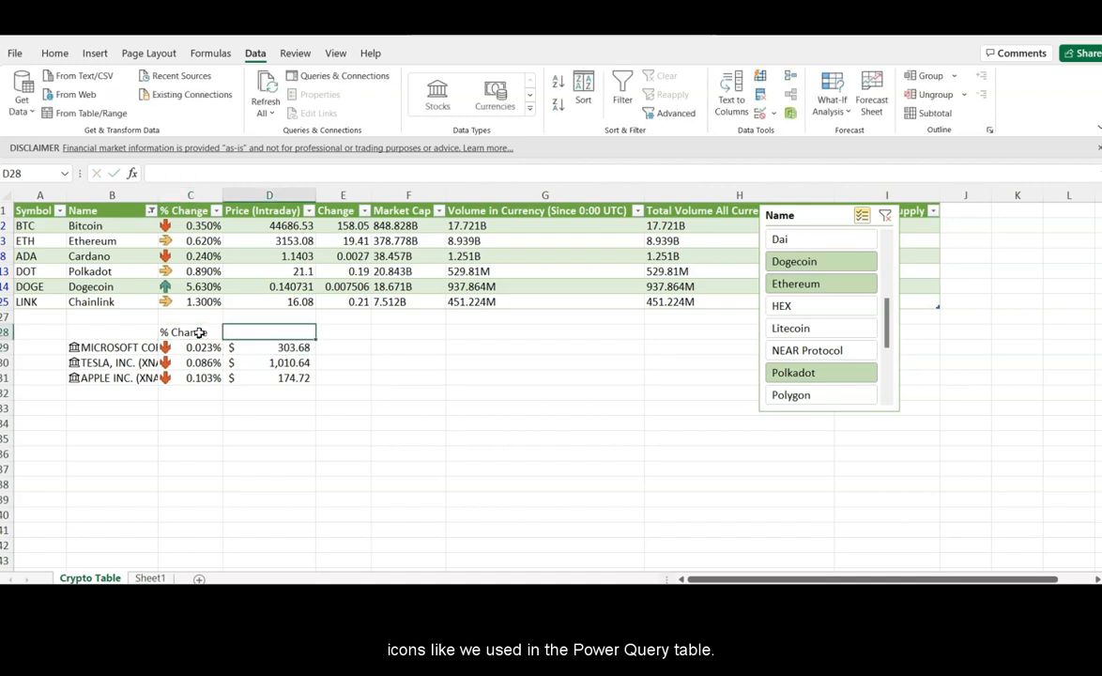
text(Price)
Move the Name slicer below the crypto table, near the Circulating Supply column, so it no longer covers the data
click(800, 221)
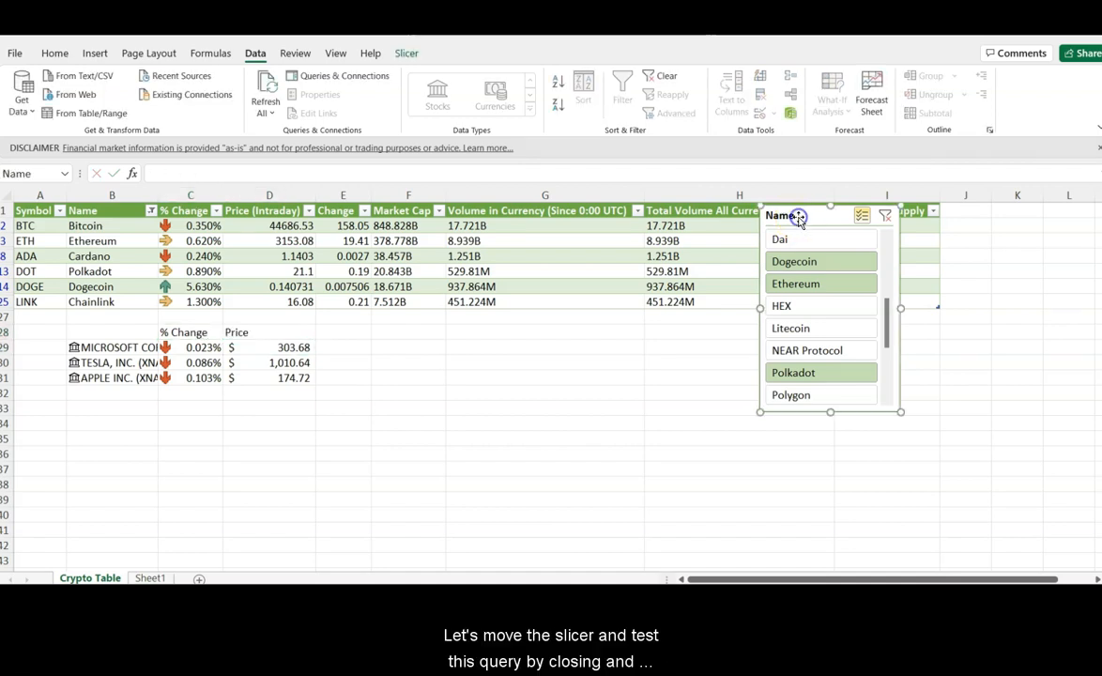
drag(794, 227, 833, 337)
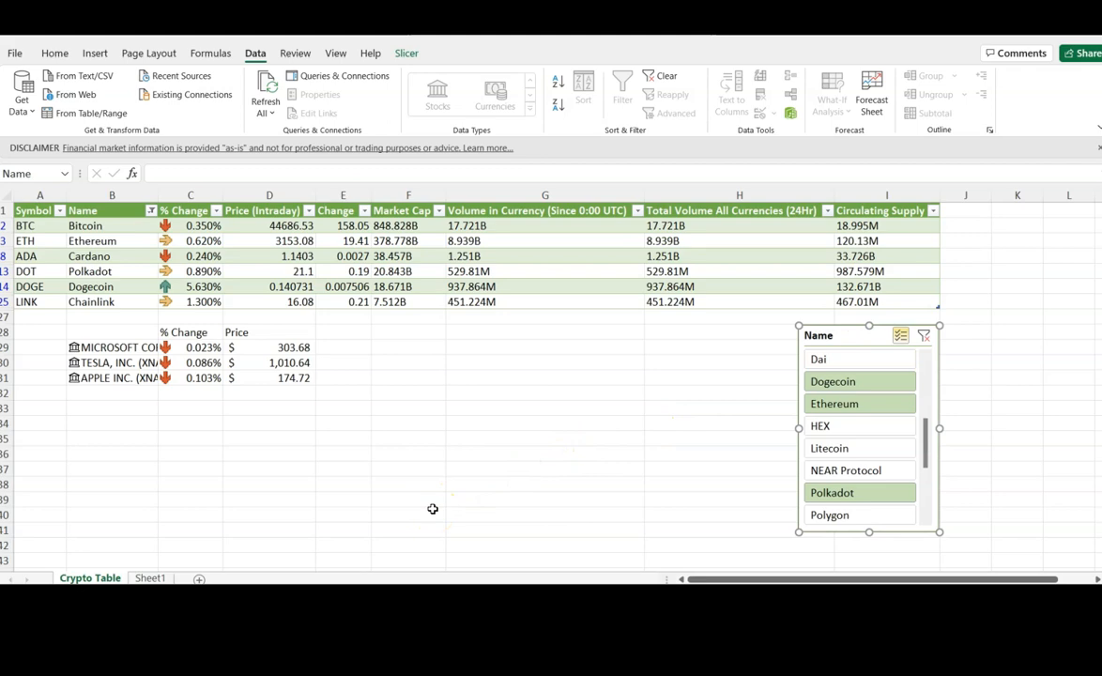
Reopen the YouTube Practice File workbook in a maximized window and enable its external data connections
click(292, 494)
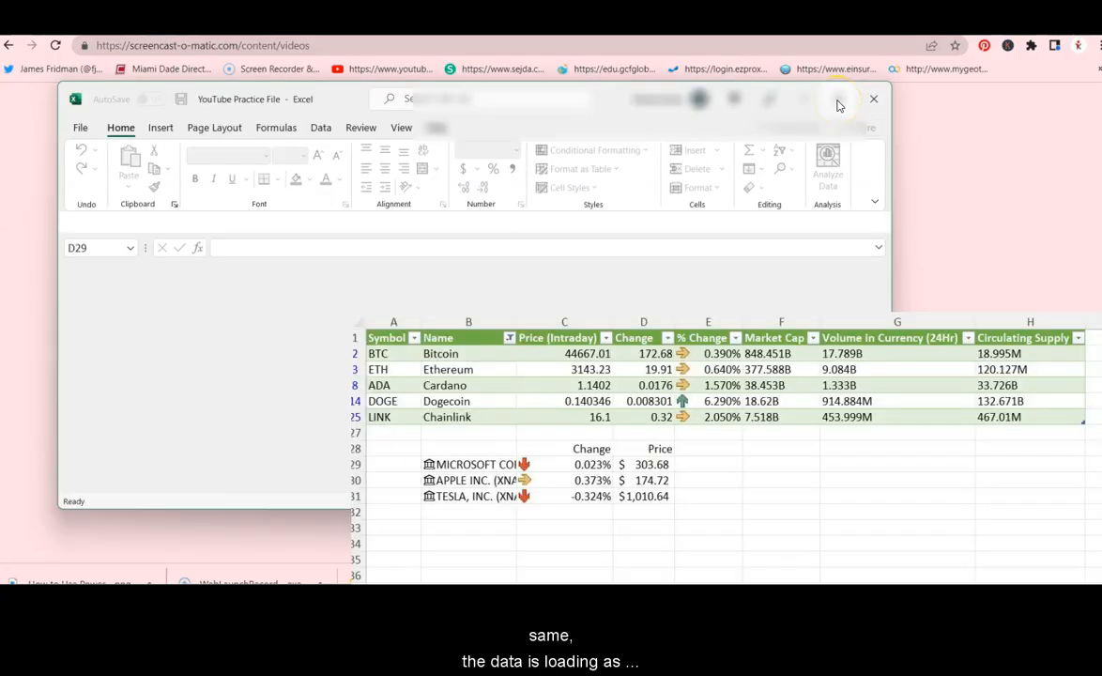
click(838, 105)
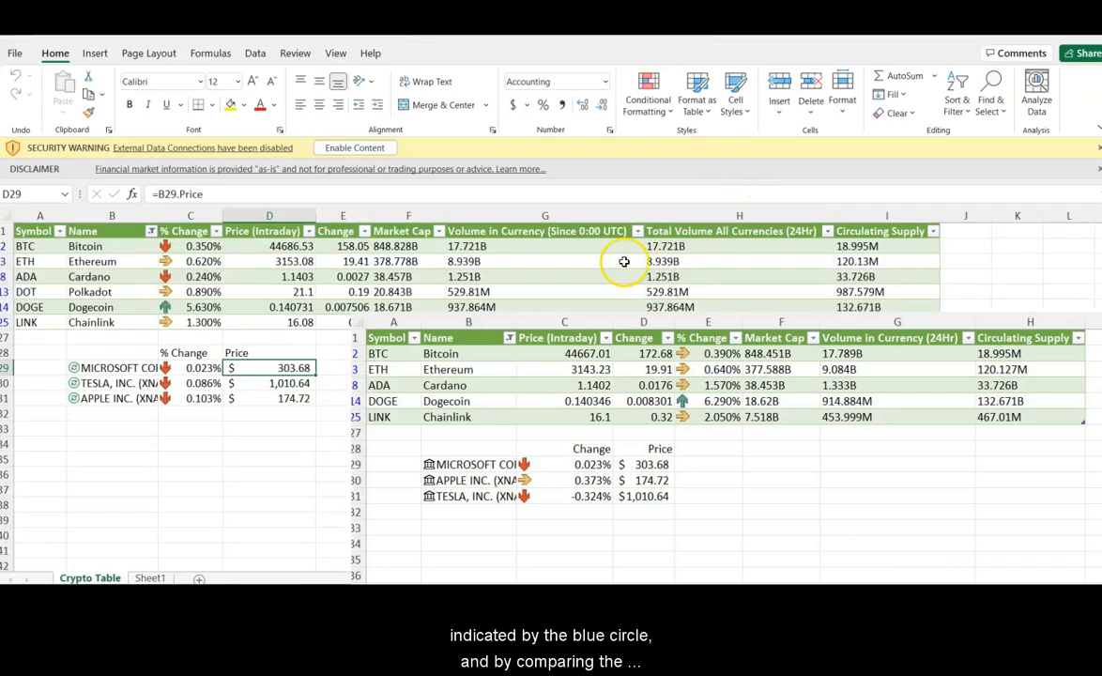
click(378, 148)
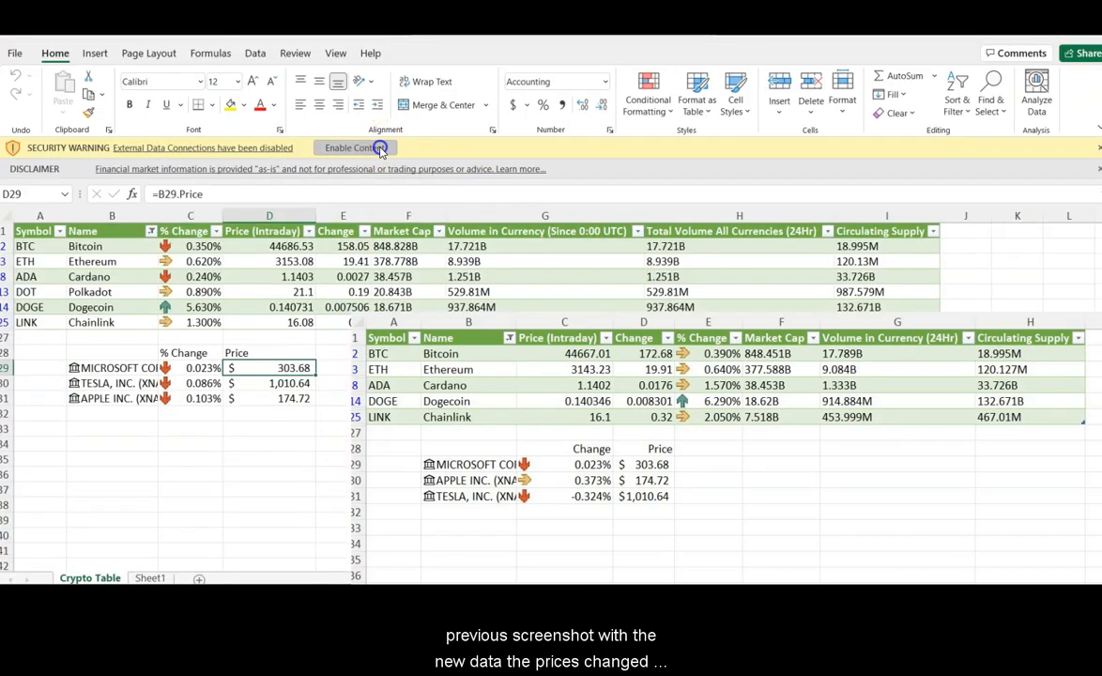
click(563, 323)
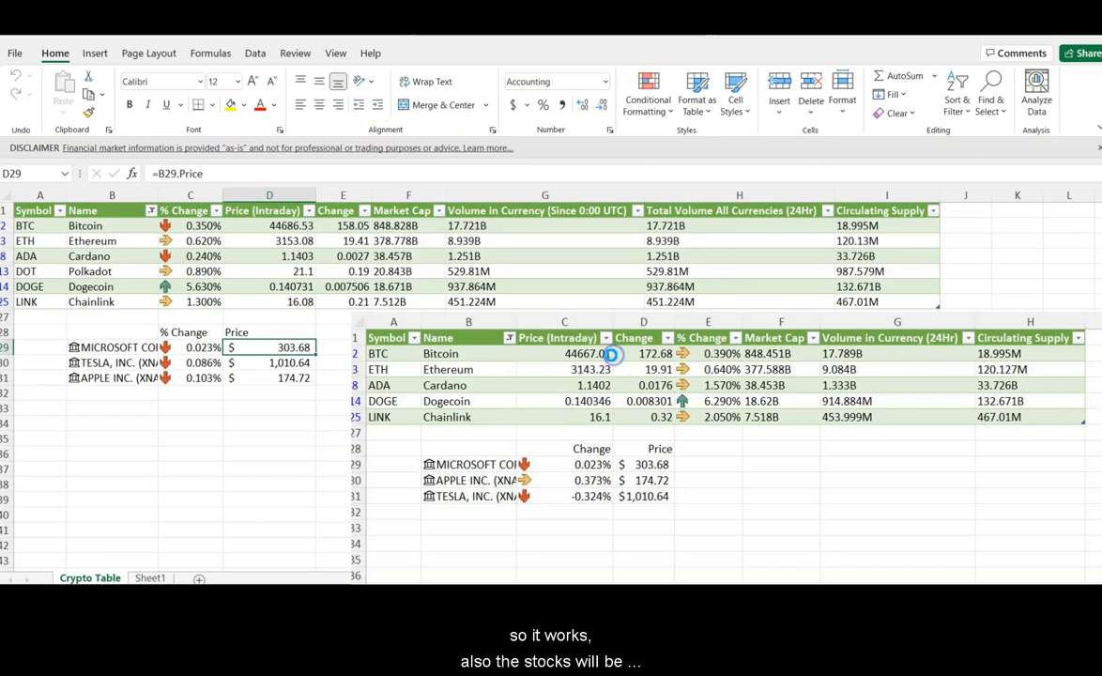